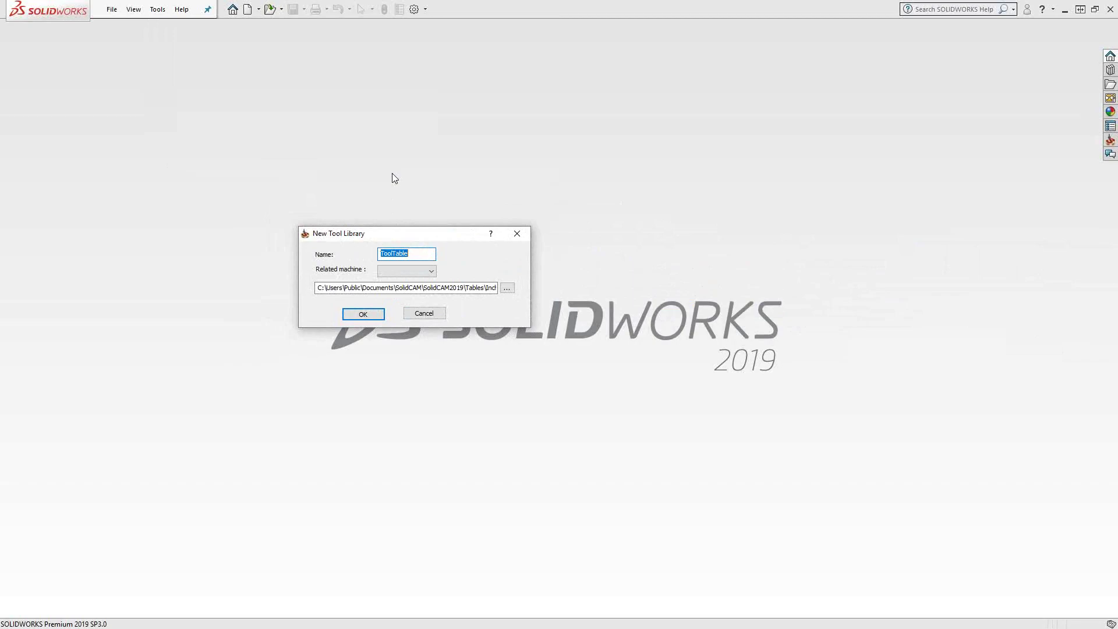
Step: Create a new tool library named Test, leaving the related machine blank and keeping the default folder
type("Test")
left_click(427, 274)
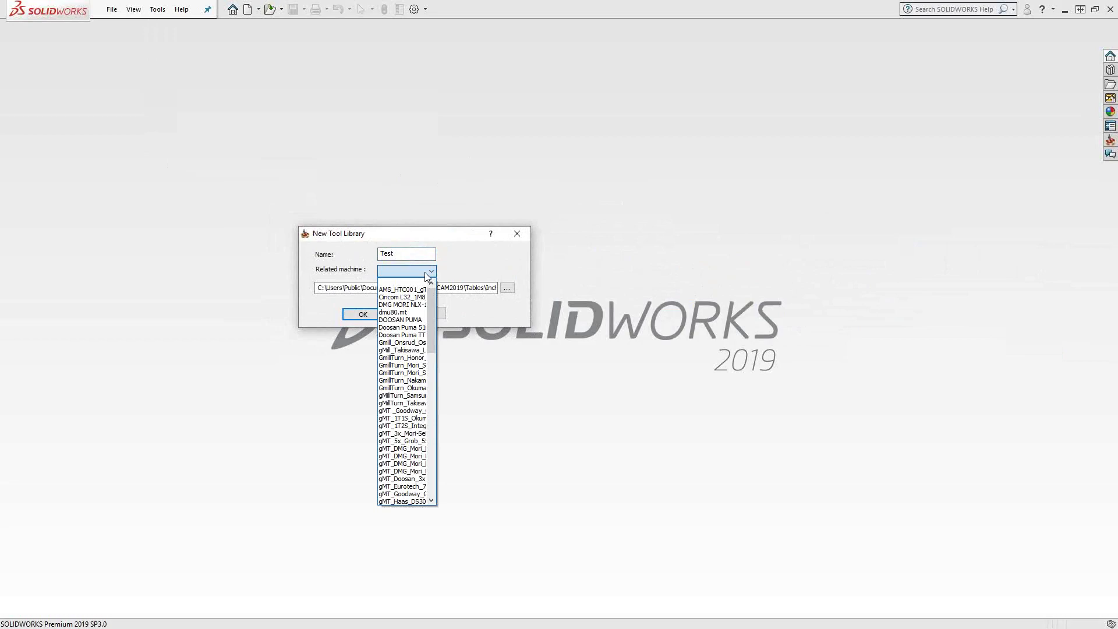
left_click(457, 265)
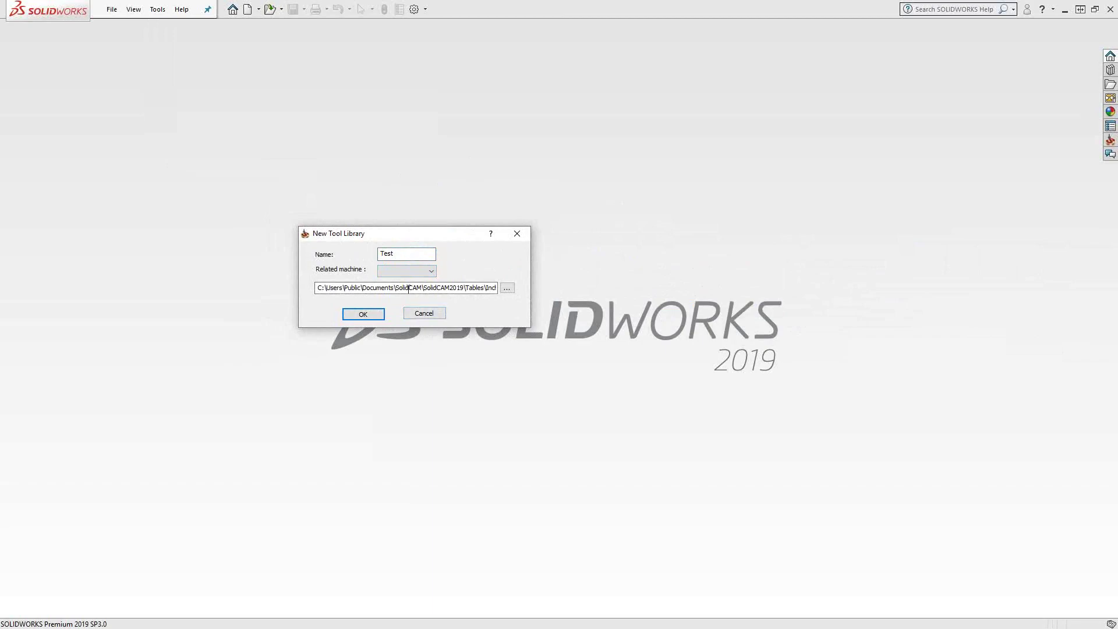
left_click(448, 286)
left_click(356, 313)
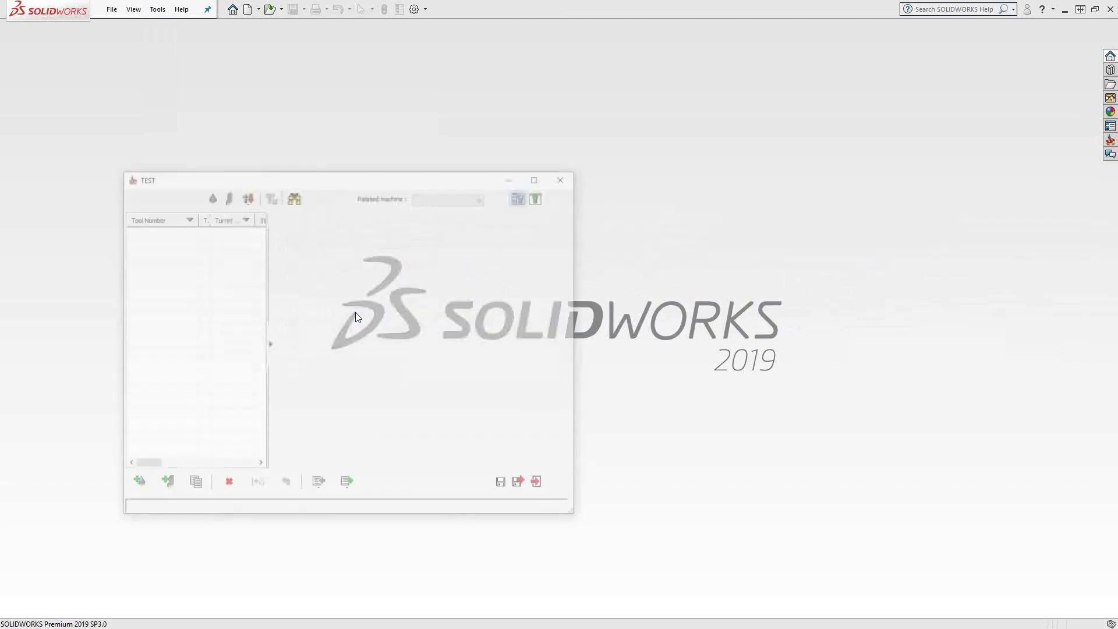
left_click_drag(350, 177, 459, 158)
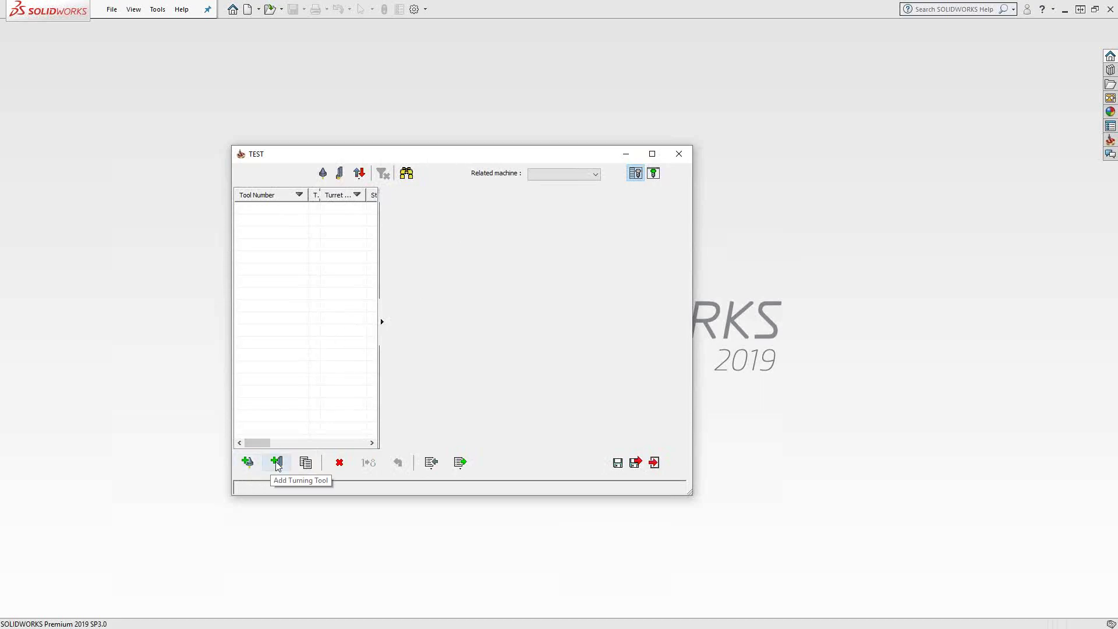
Step: Add an End Mill to the tool library from the milling tool types
left_click(247, 463)
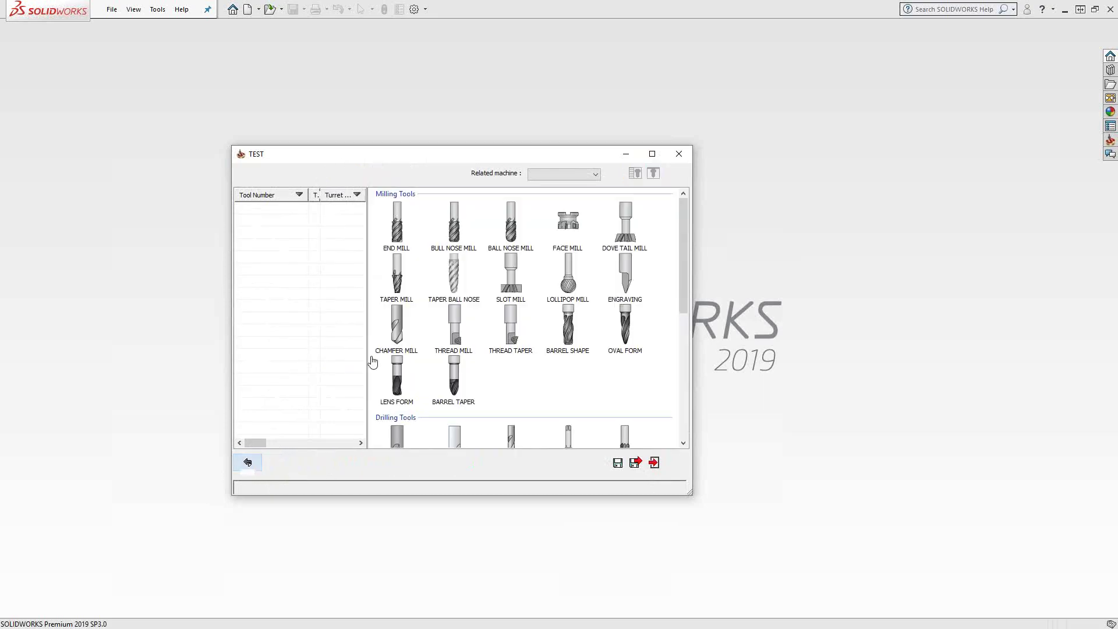
scroll(449, 280, "down", 5)
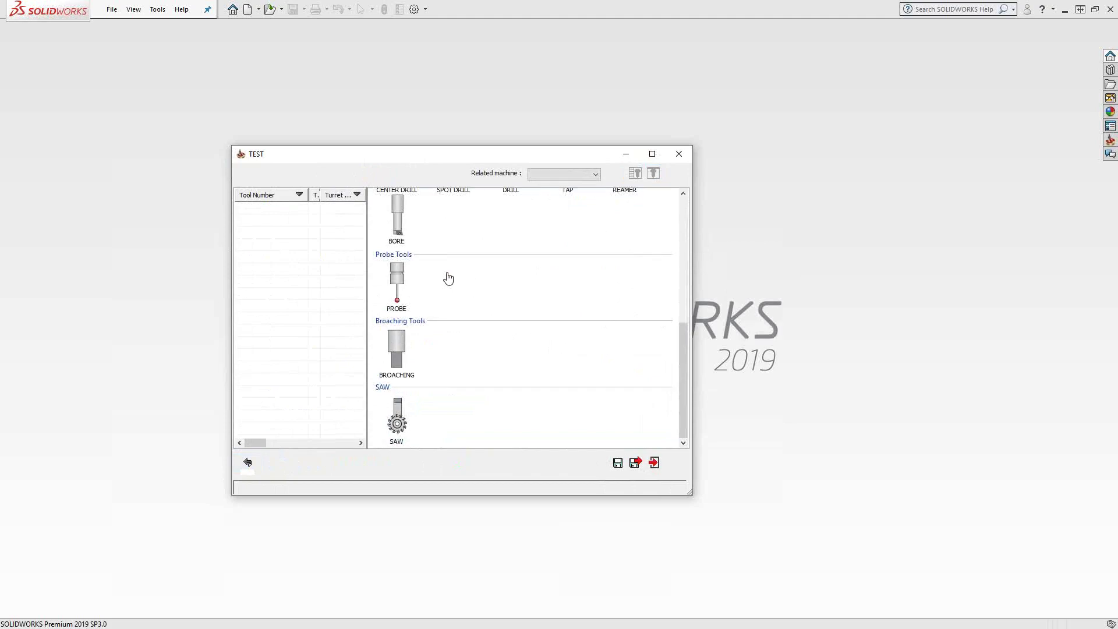
scroll(448, 279, "up", 5)
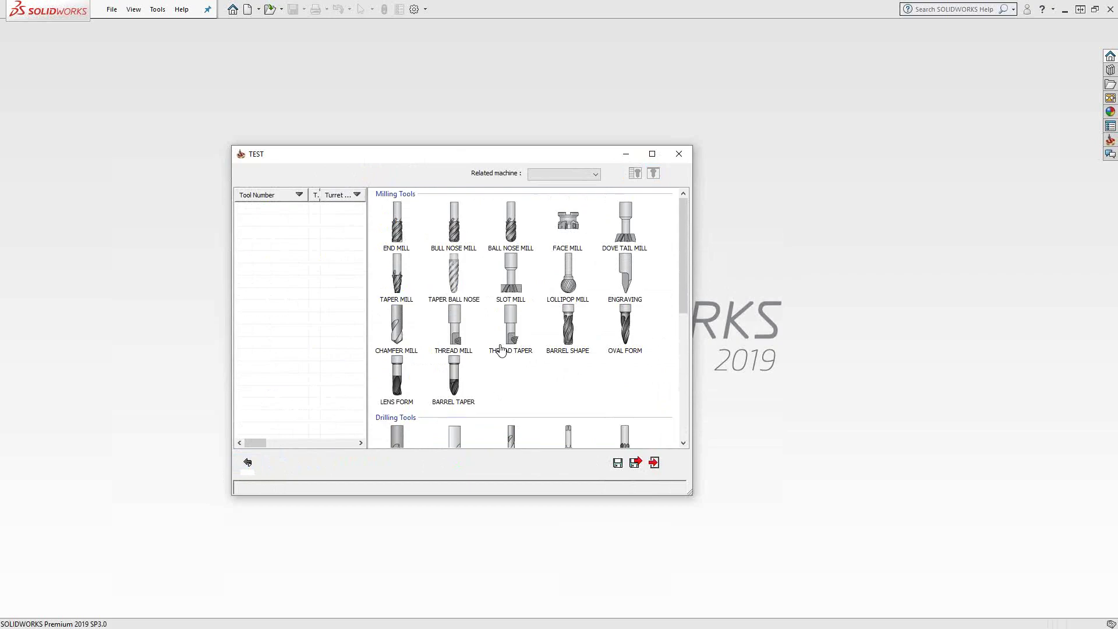
double_click(398, 232)
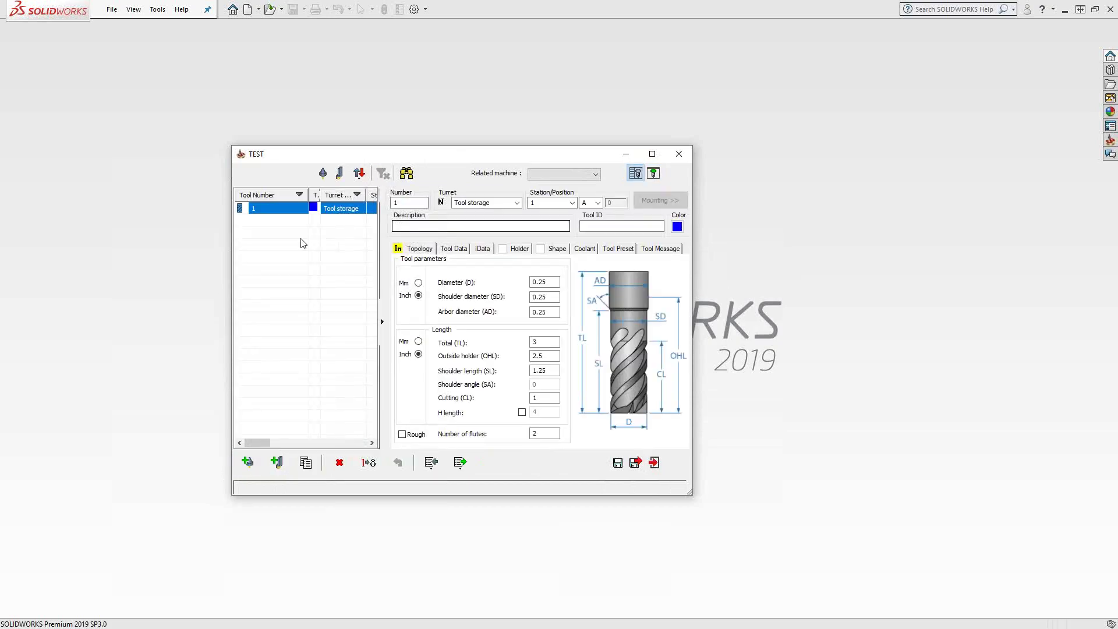
Step: Keep the end mill in Tool storage and enter the description Ø0.5" Flat EM
key("Tab")
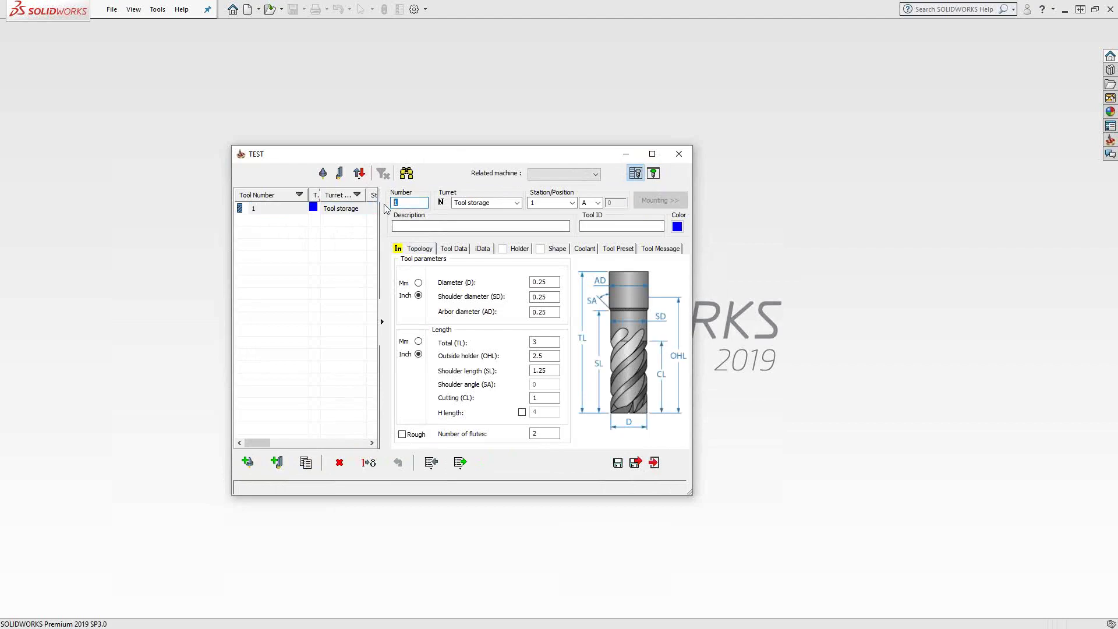
left_click(517, 204)
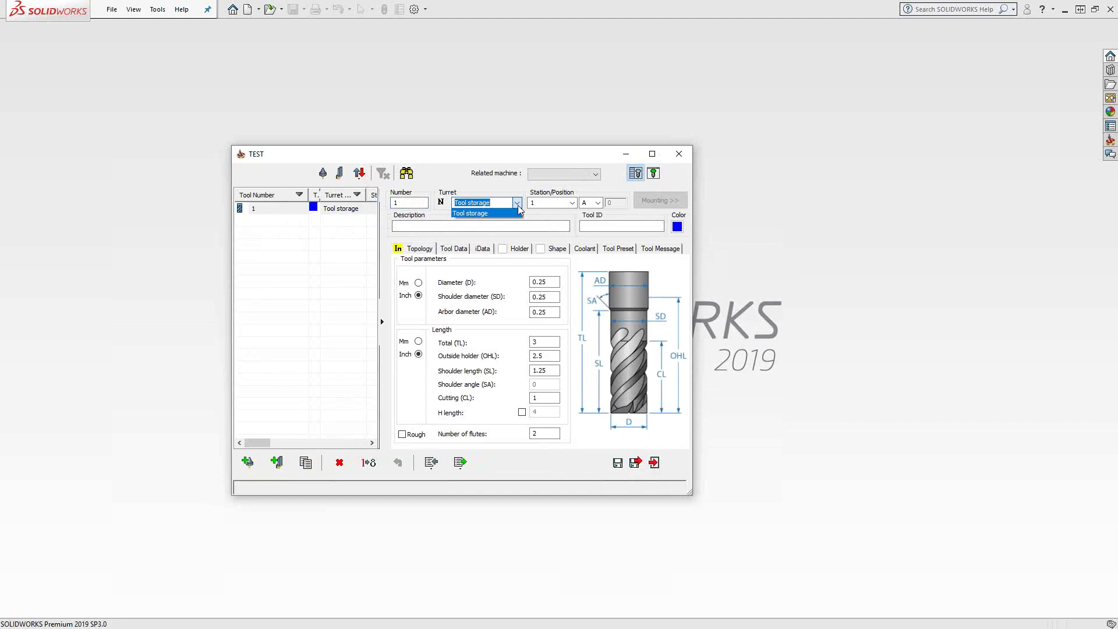
left_click(479, 185)
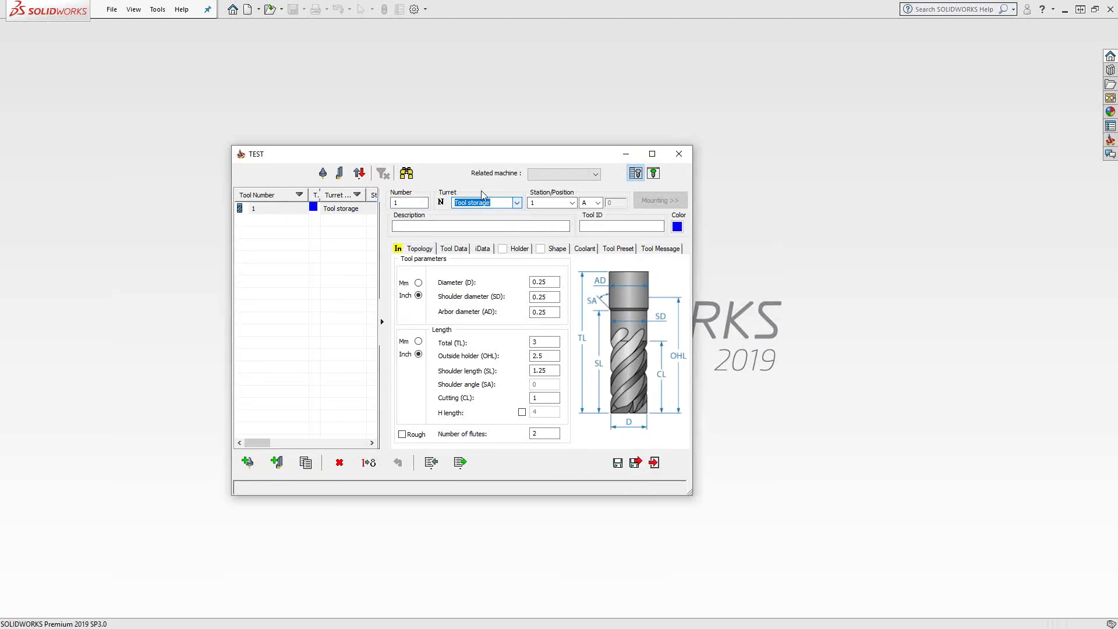
left_click(434, 225)
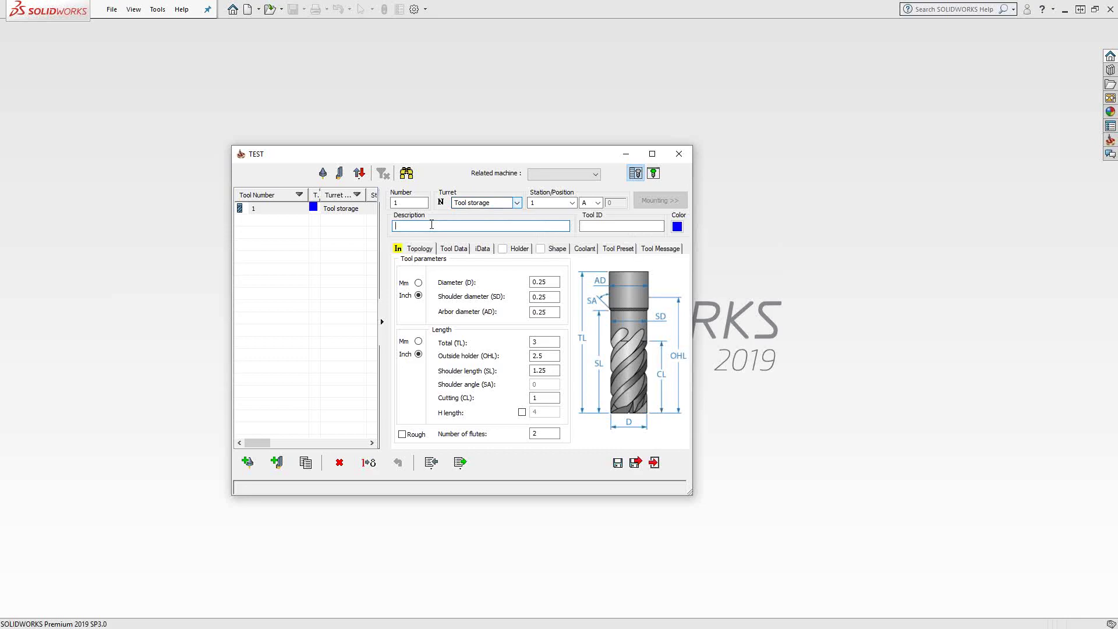
type("ø0.5\" Flat EM")
Step: Set the end mill's cutting diameter to 0.5 inch, with matching shoulder and arbor diameters
left_click(554, 282)
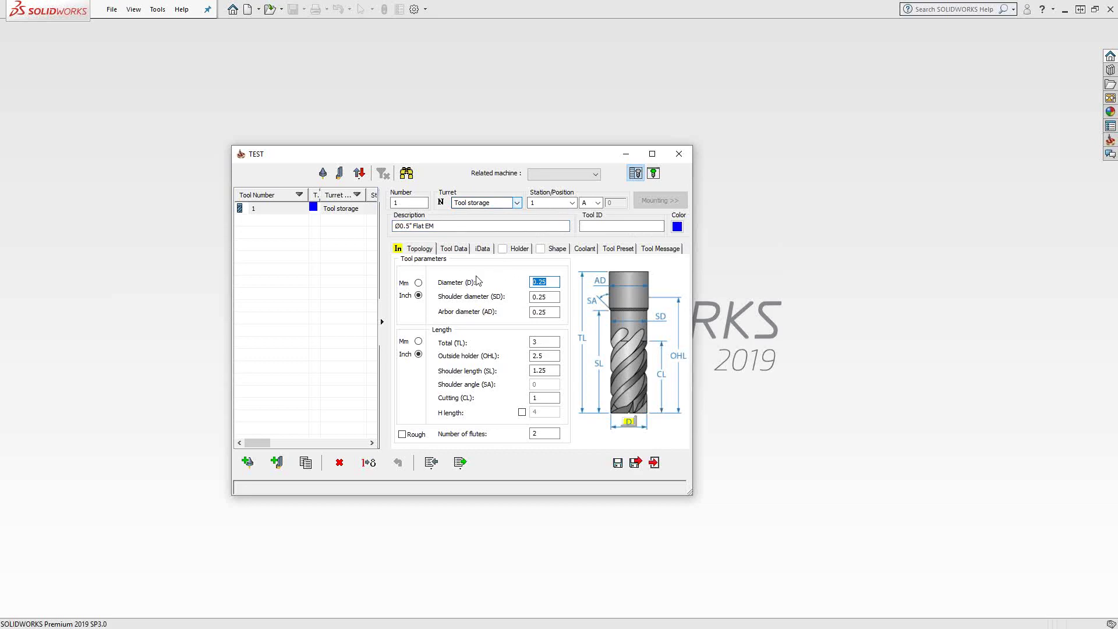
type(".5")
left_click(544, 312)
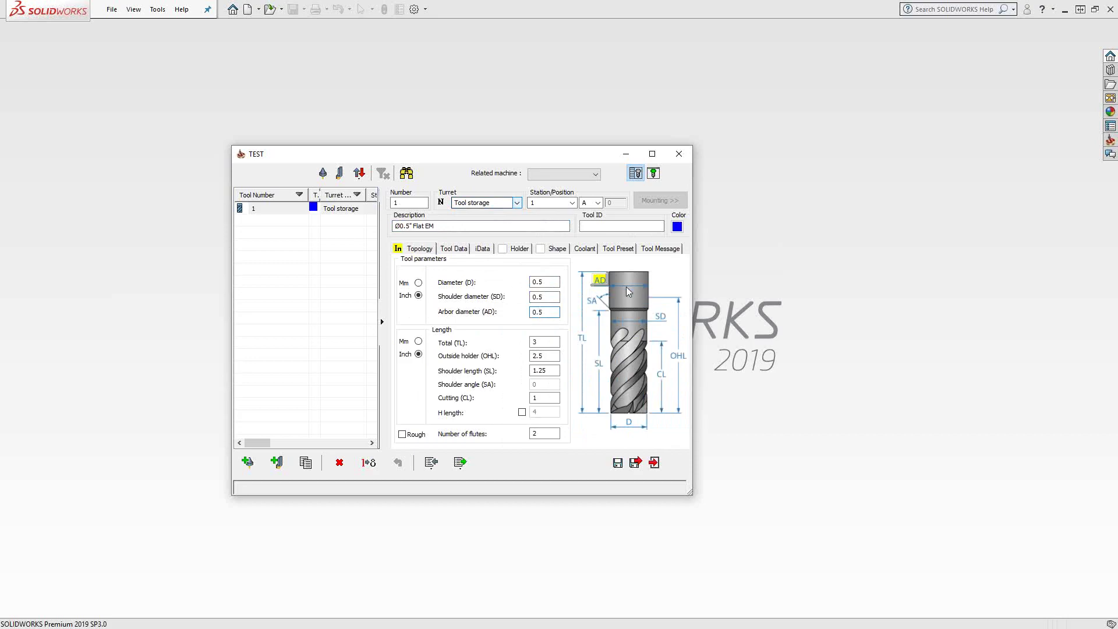
left_click_drag(550, 312, 501, 315)
key("shift+Tab")
left_click(248, 462)
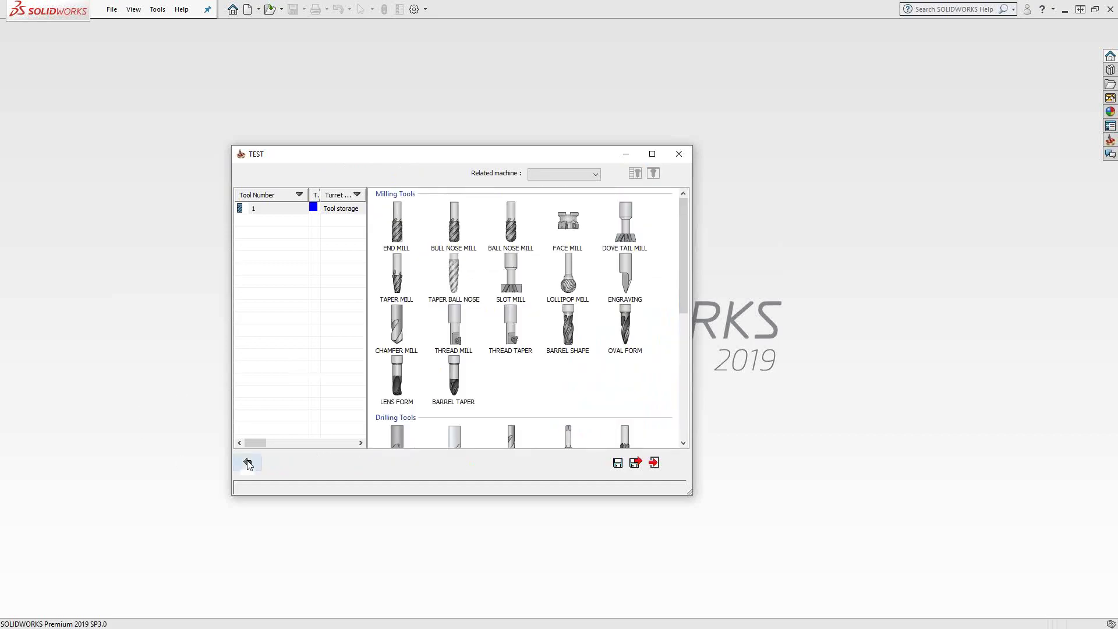
scroll(512, 304, "down", 3)
scroll(511, 309, "up", 3)
left_click(248, 463)
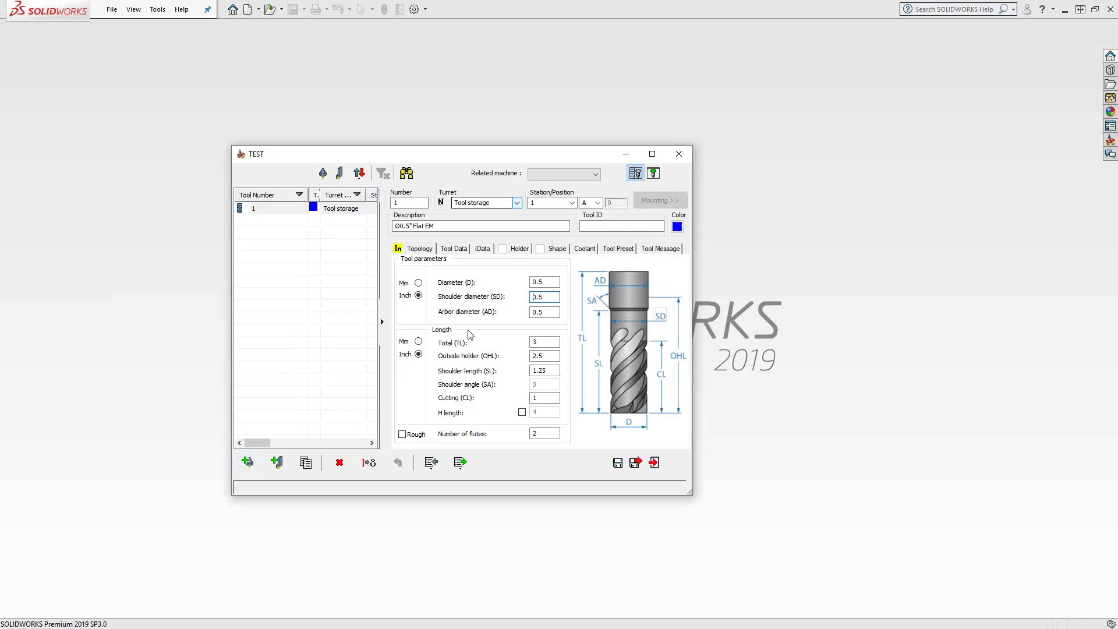
double_click(546, 282)
left_click(248, 463)
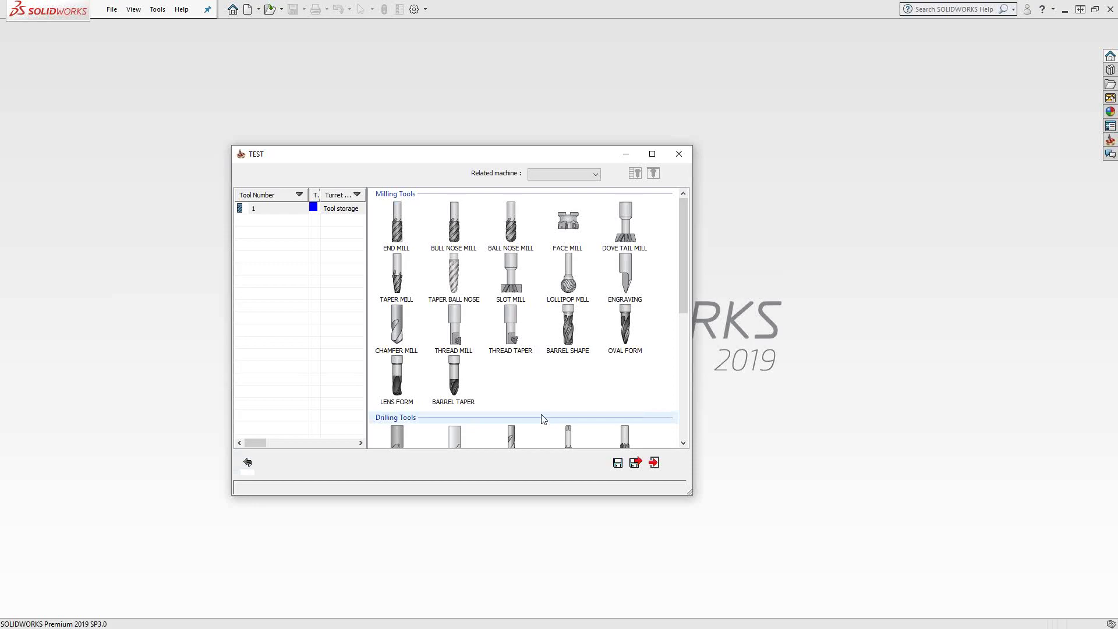
left_click(248, 463)
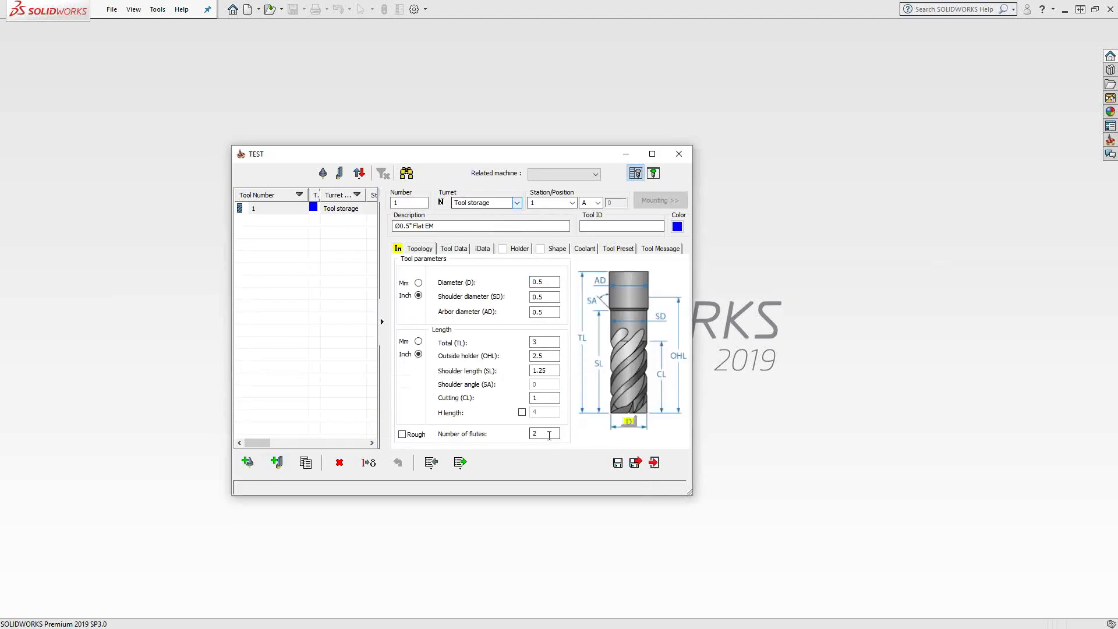
Step: Examine the end mill's cutting, shoulder and outside-holder lengths, and preview the tool in the Tool Picture
left_click(533, 399)
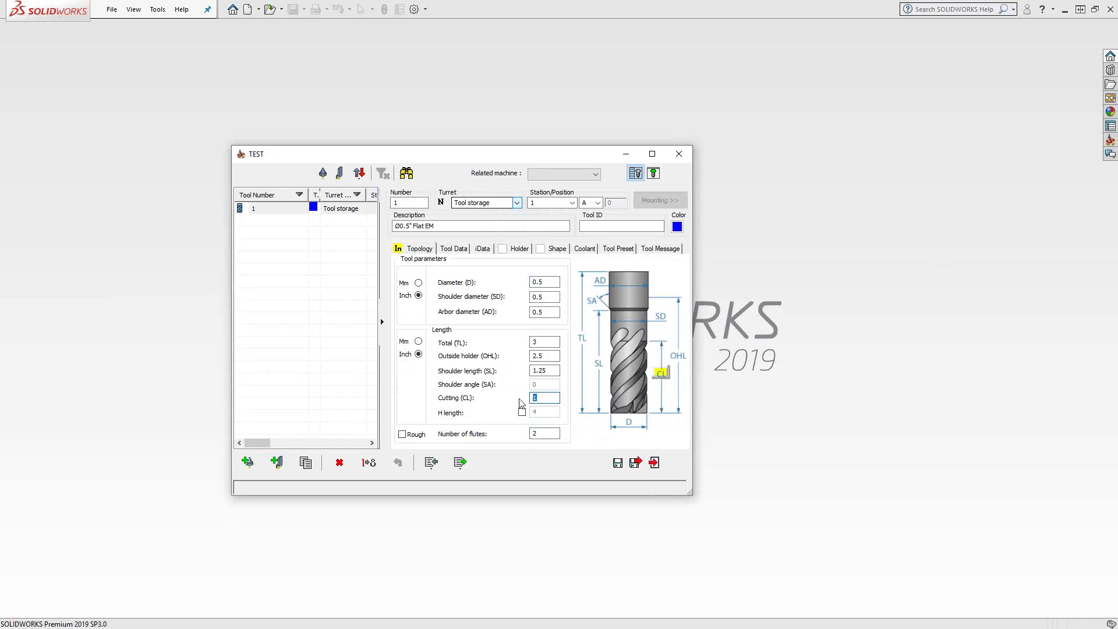
left_click(544, 371)
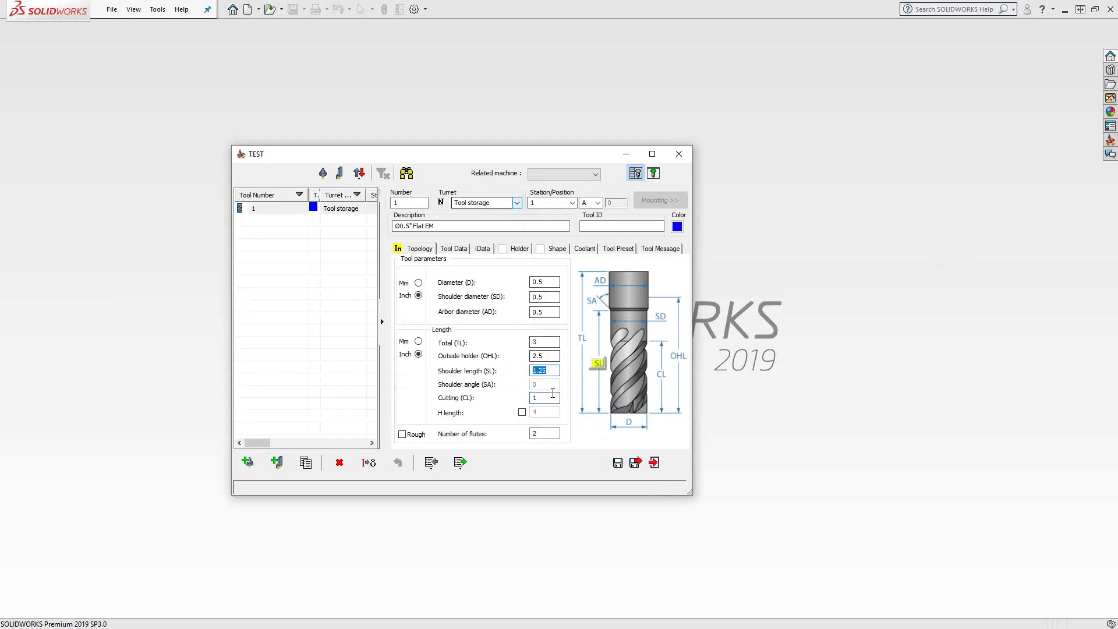
left_click(654, 174)
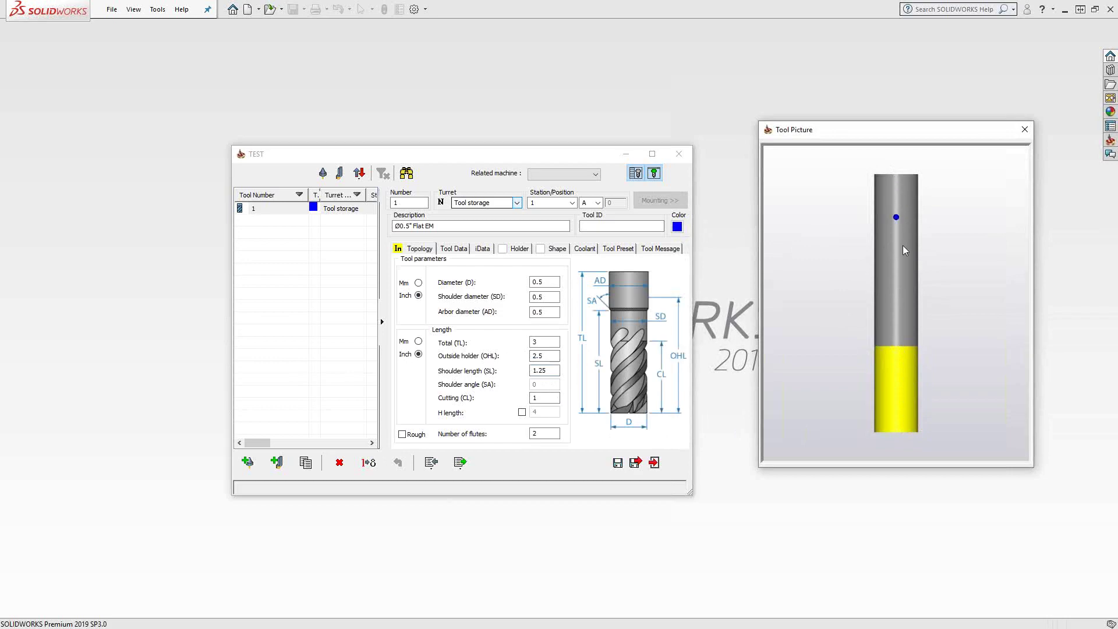
left_click(545, 356)
left_click(869, 465)
left_click(1025, 129)
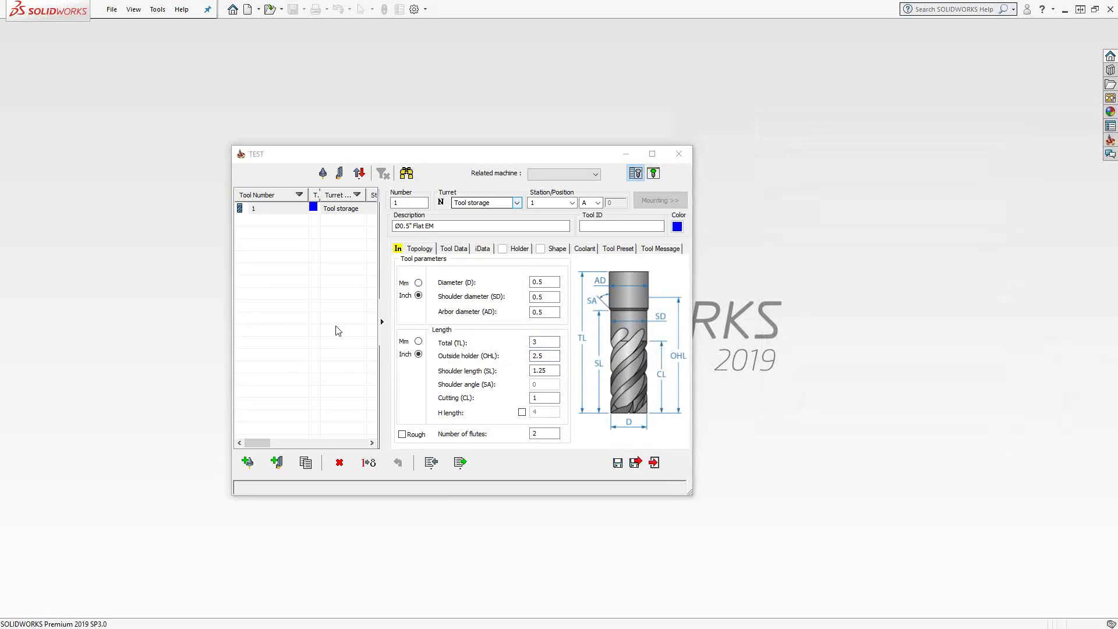
Step: Add an Ext. Turning composite tool and set its insert clearance angle to N
left_click(279, 463)
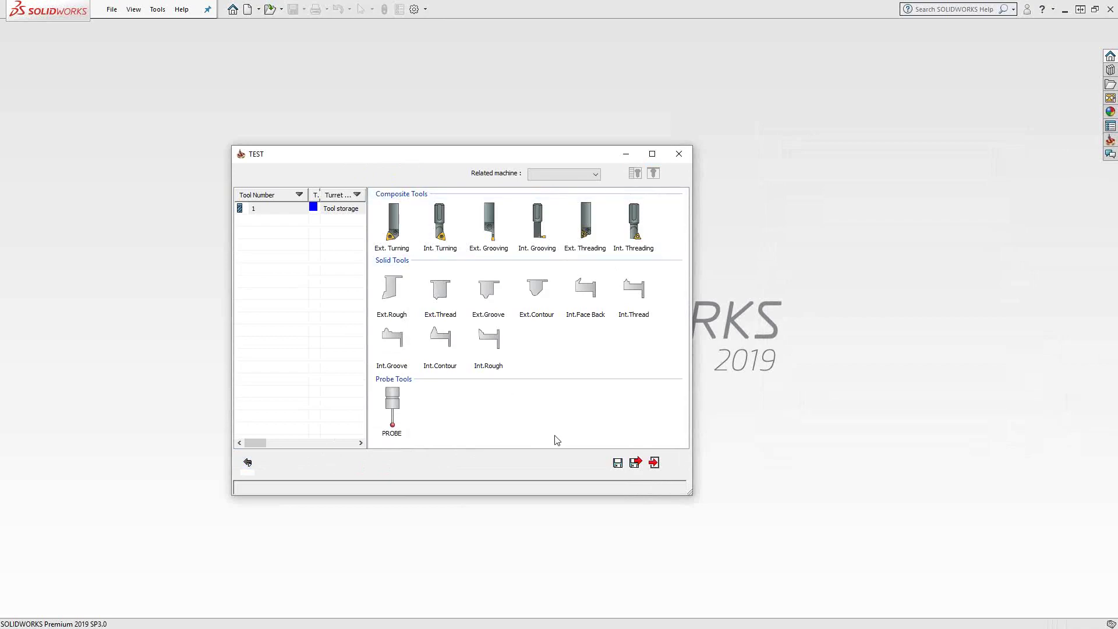
double_click(394, 237)
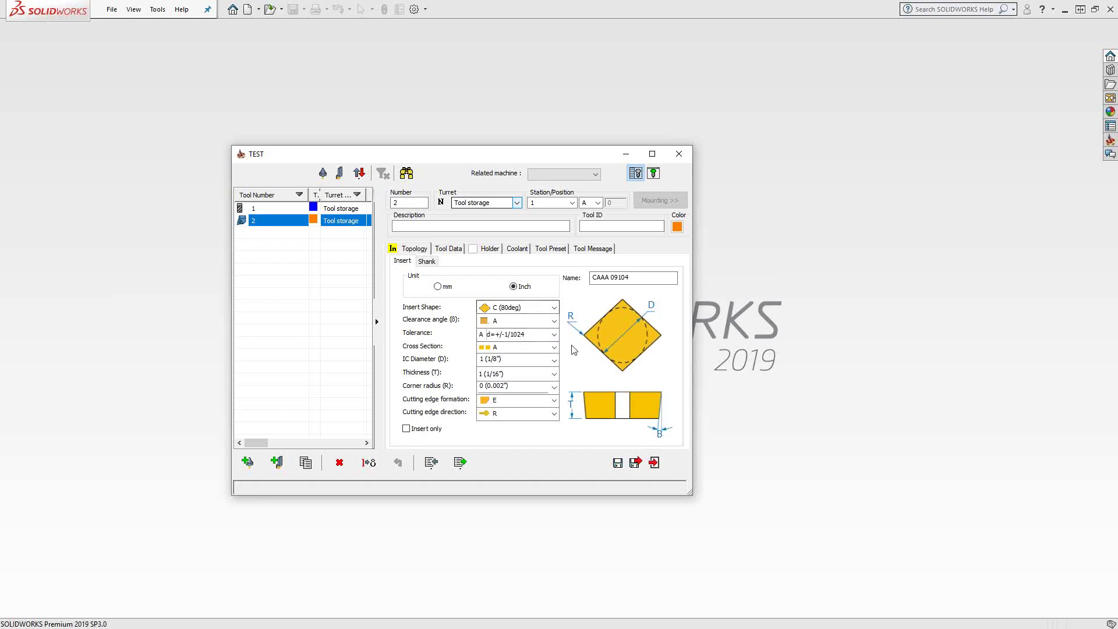
left_click(554, 322)
left_click(556, 324)
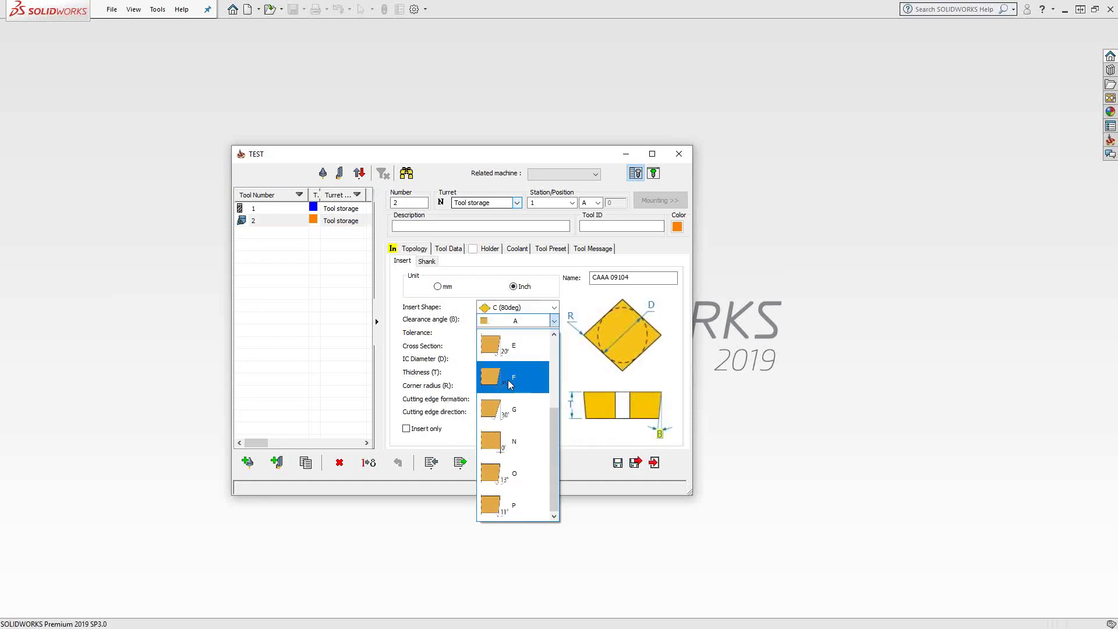
left_click(501, 435)
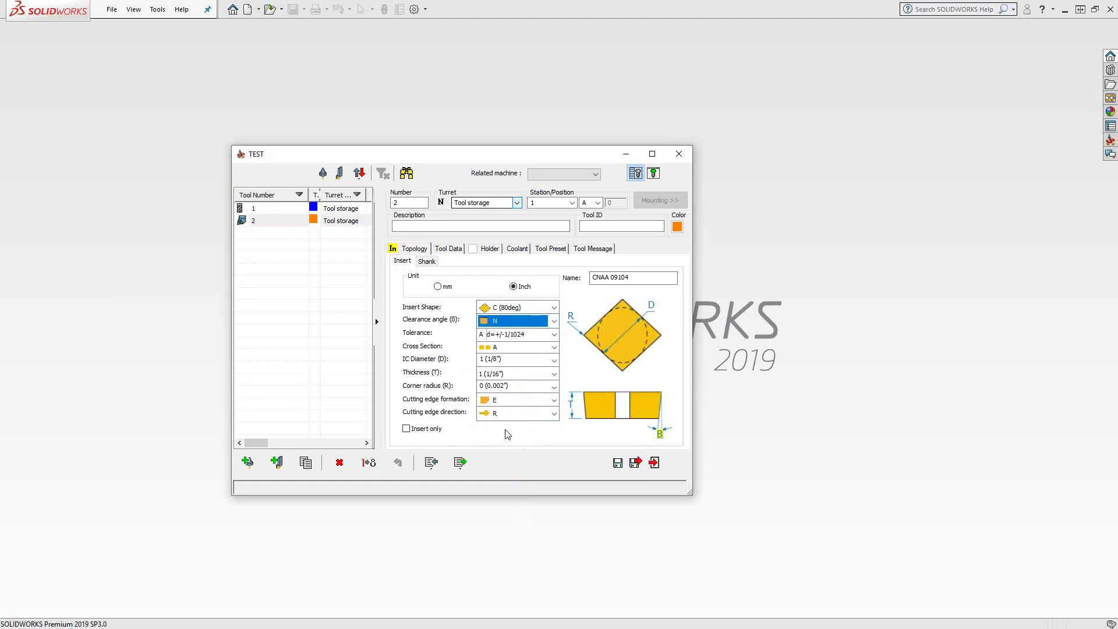
Step: Set the turning insert's tolerance to M and its cross section to G
left_click(554, 334)
scroll(528, 361, "down", 1)
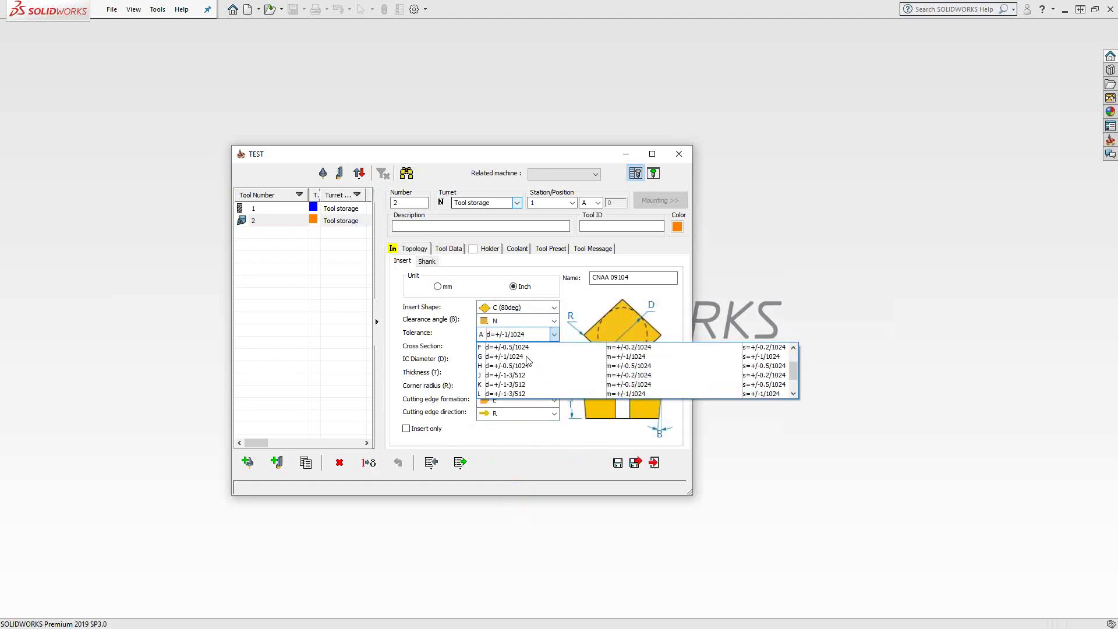
scroll(528, 361, "down", 1)
left_click(506, 375)
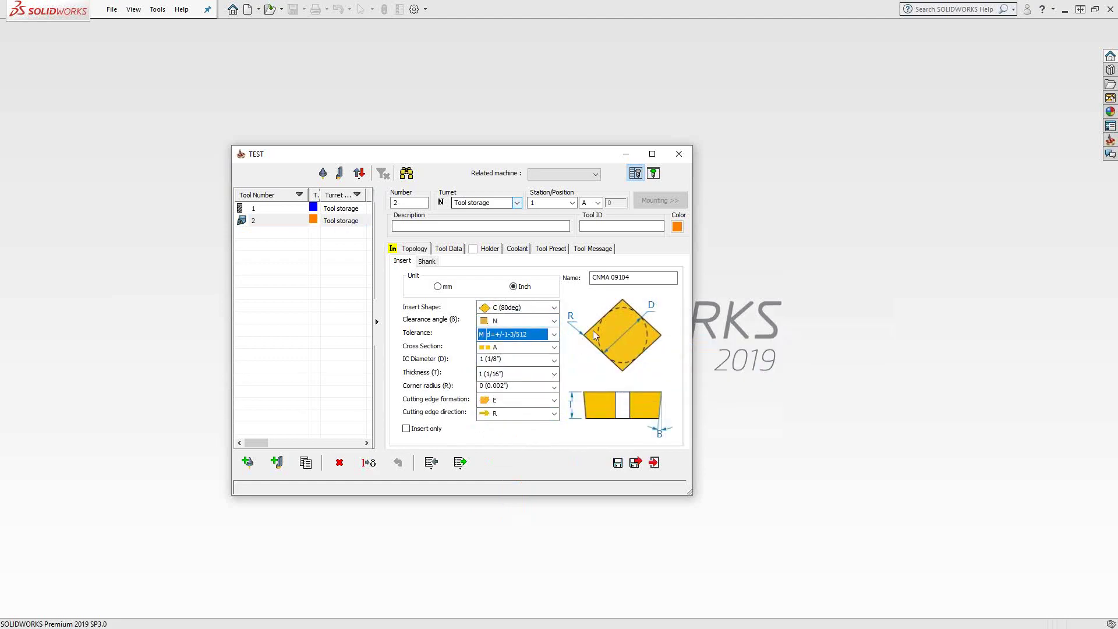
left_click(554, 347)
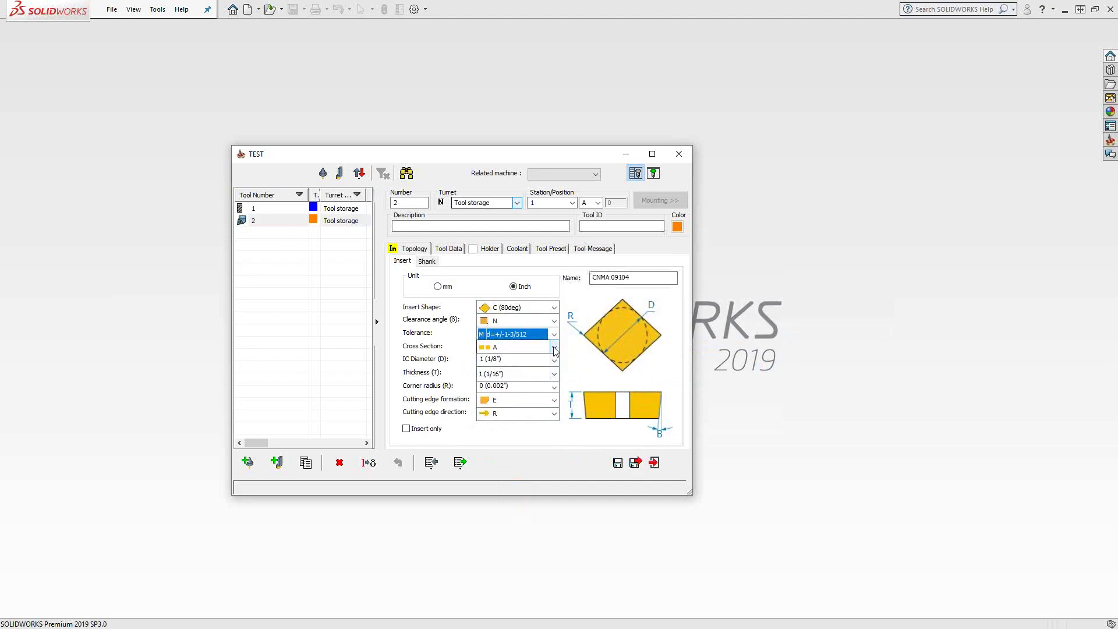
left_click(502, 500)
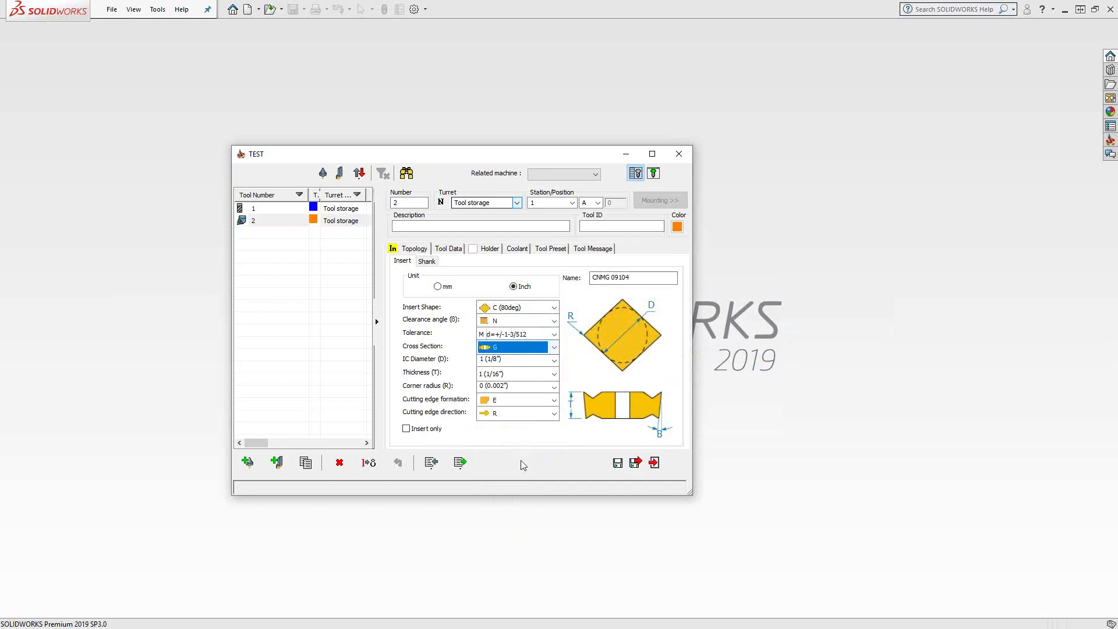
Step: Size the turning insert with IC diameter 4 (1/2"), thickness 3 (3/16") and corner radius 2 (1/32"), keeping cutting edge formation E
left_click(554, 360)
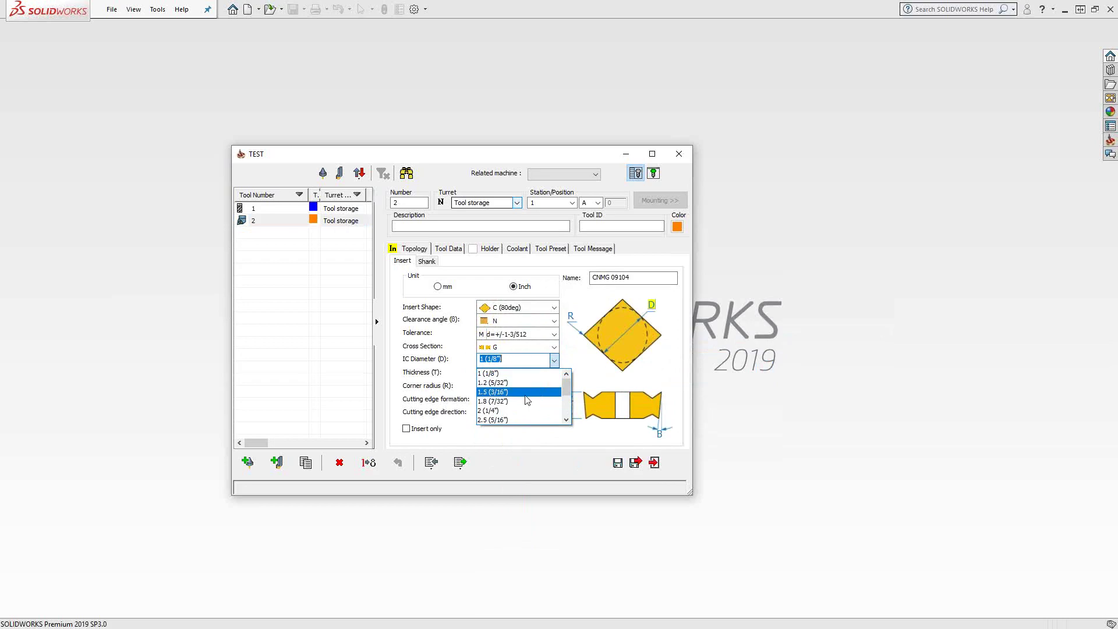
left_click(504, 410)
left_click(515, 373)
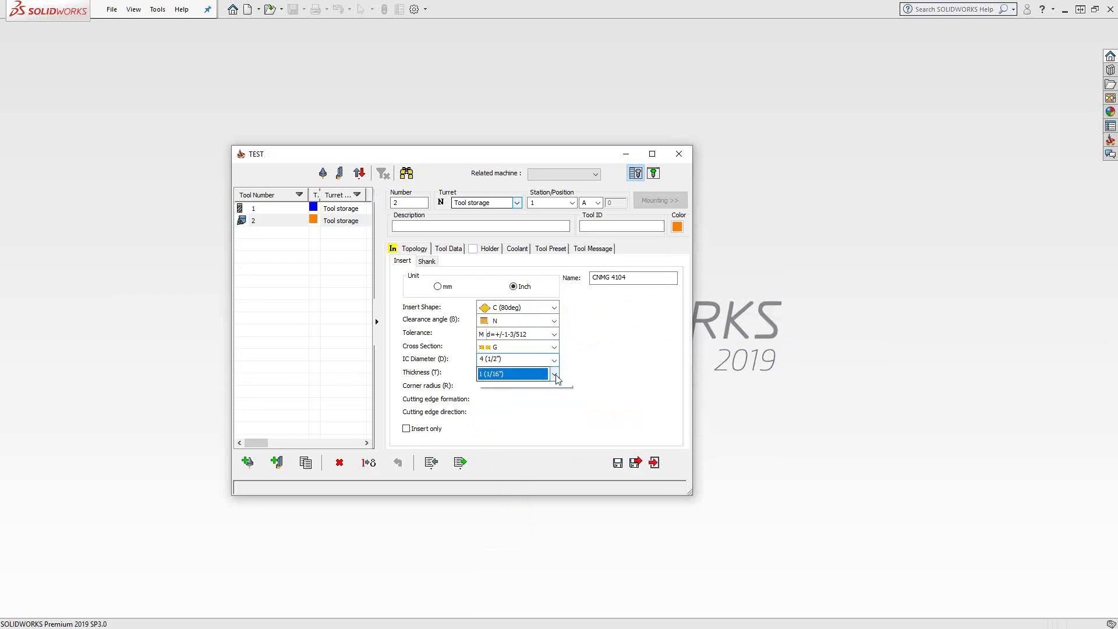
left_click(520, 433)
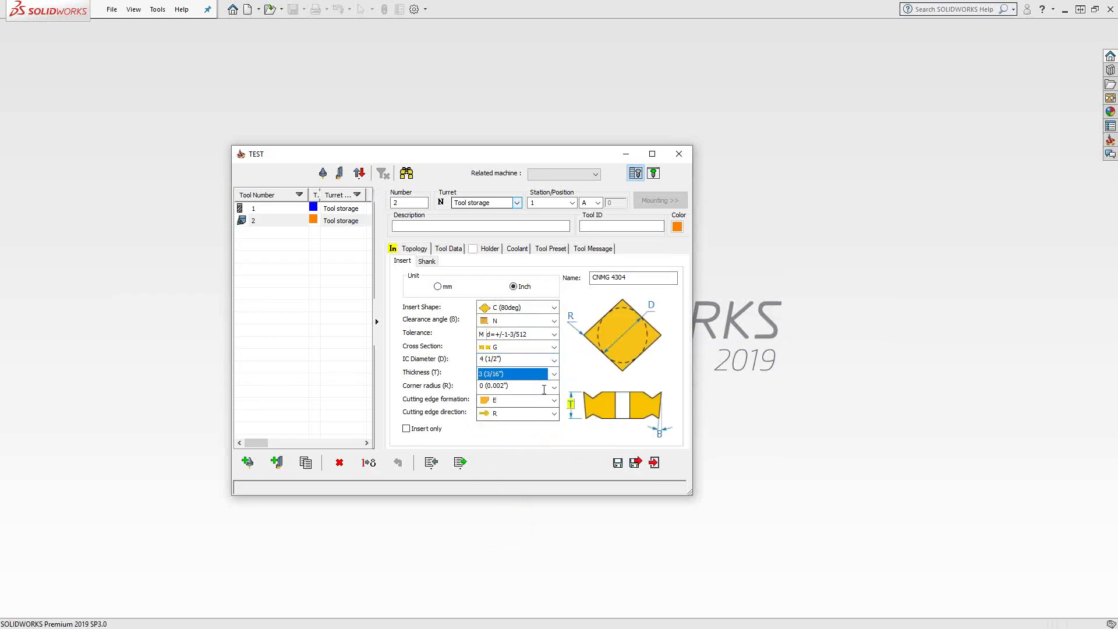
left_click(555, 388)
left_click(494, 438)
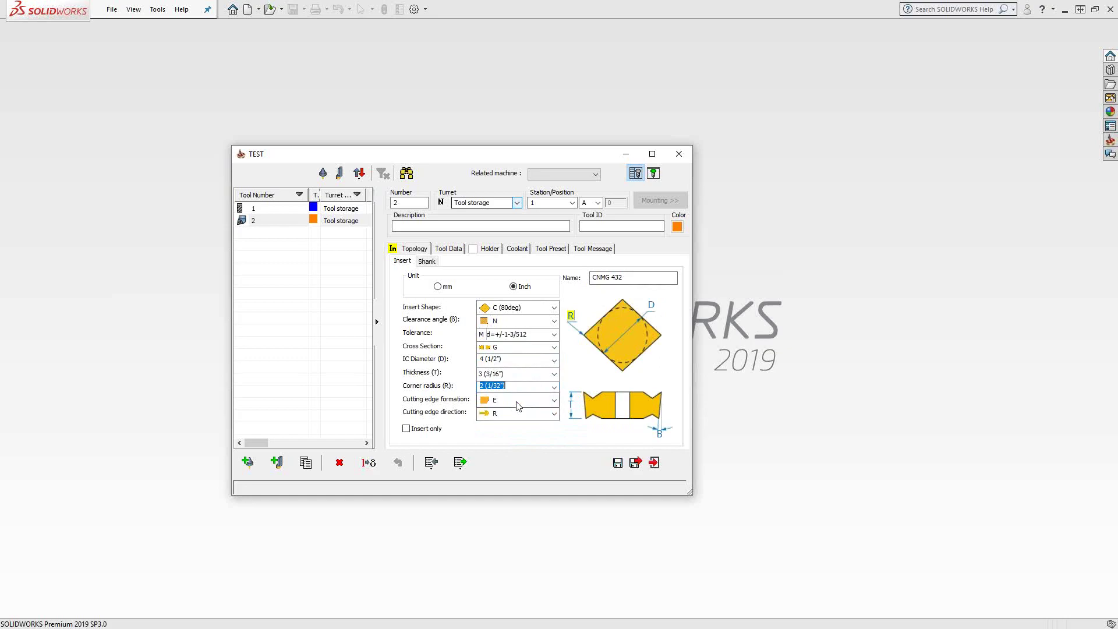
left_click(557, 402)
left_click(557, 402)
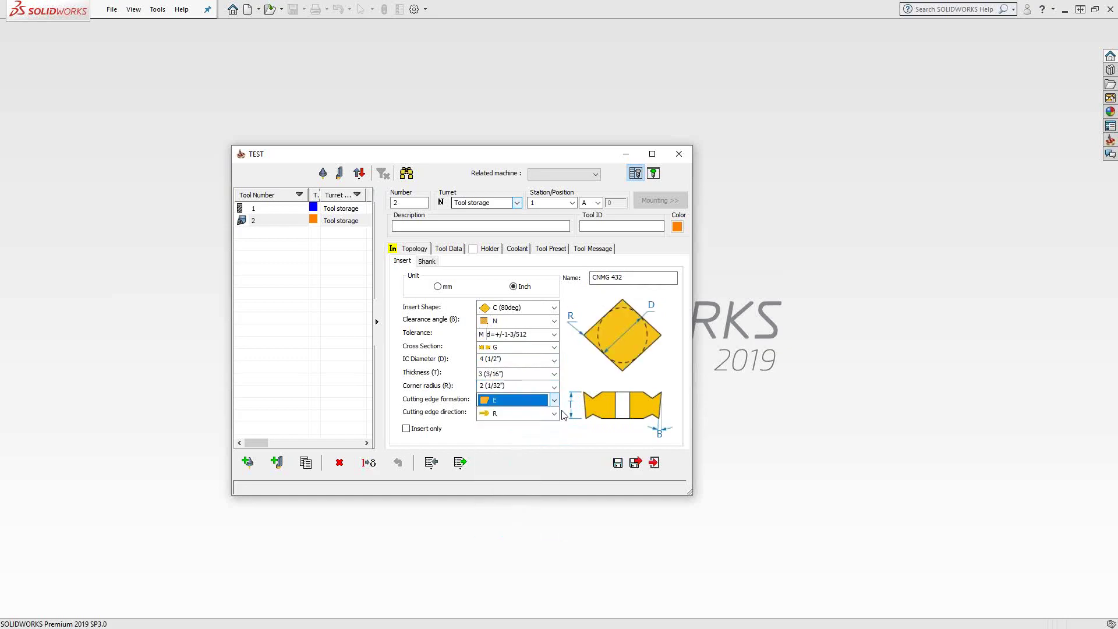
Step: Check the turning insert's cutting edge direction options, keeping R
left_click(554, 414)
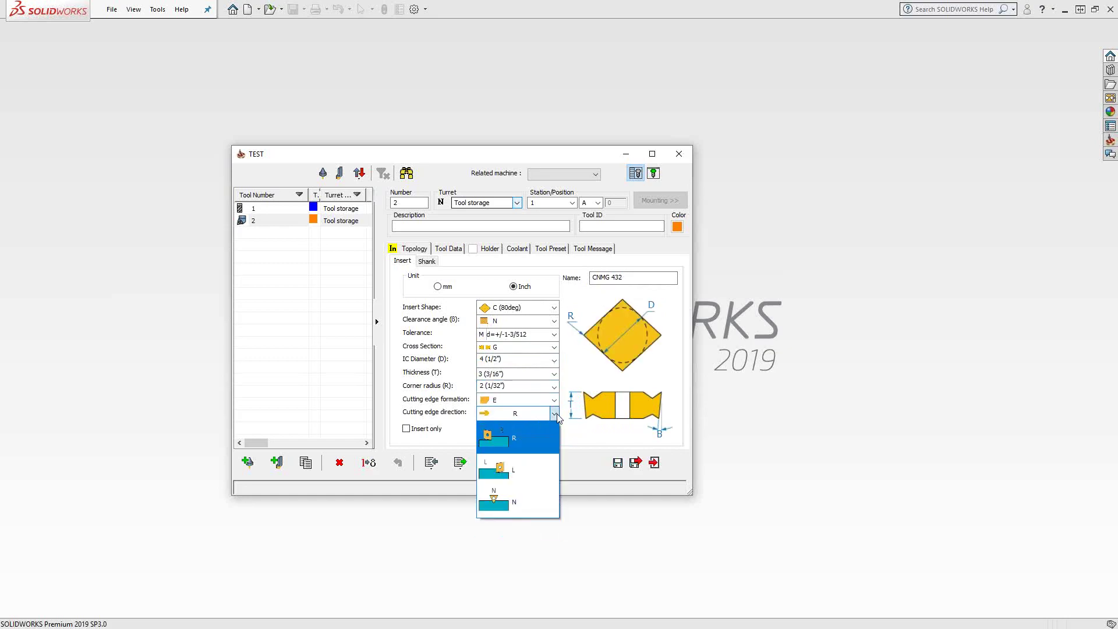
left_click(557, 415)
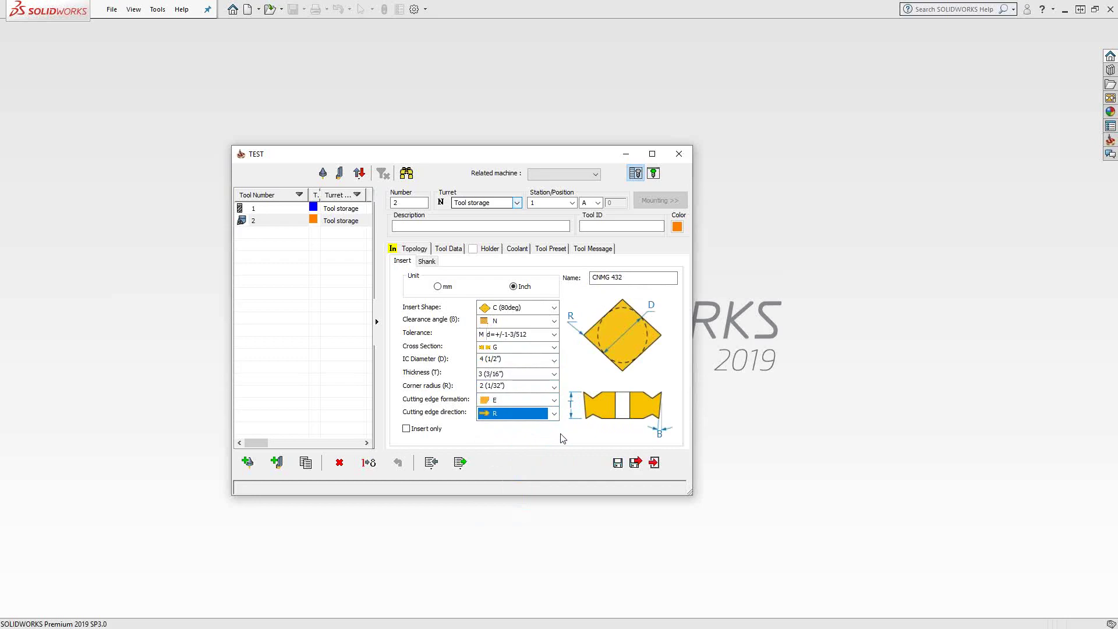
Step: Review the turning tool's shank options, keeping insert clamping C, shape C (80deg), lead angle L (95deg) and cutting direction R
left_click(430, 265)
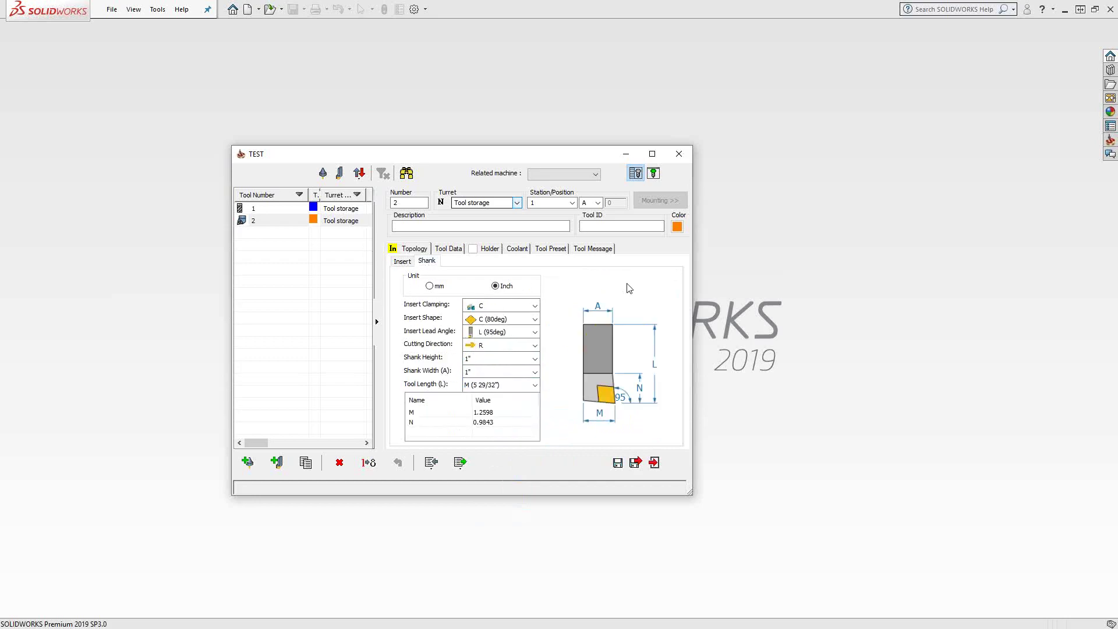
left_click(537, 308)
left_click(535, 307)
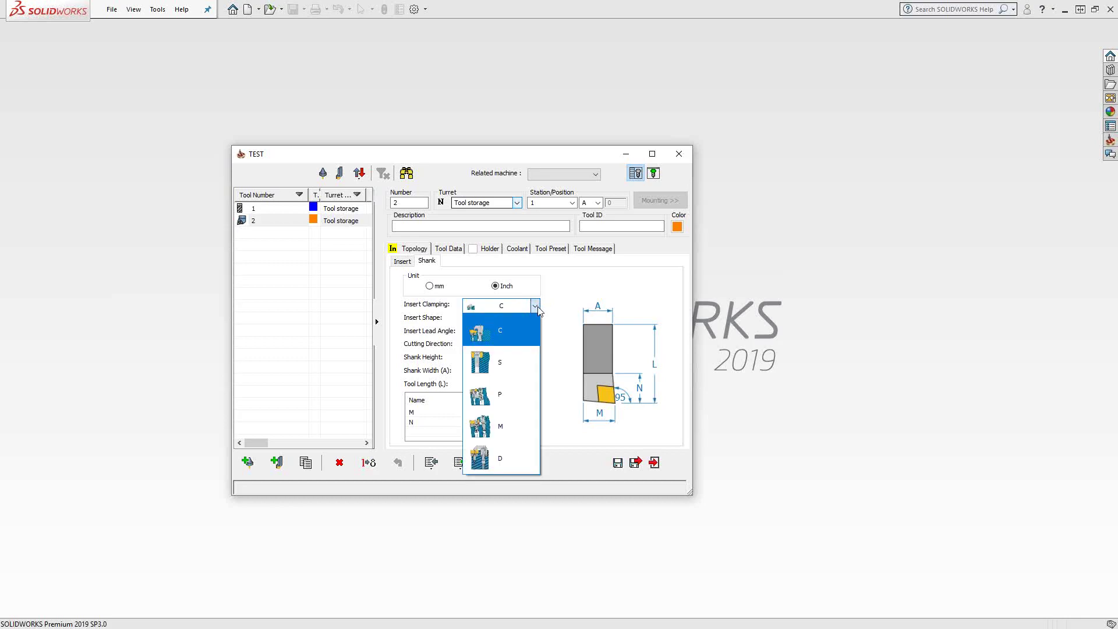
left_click(535, 307)
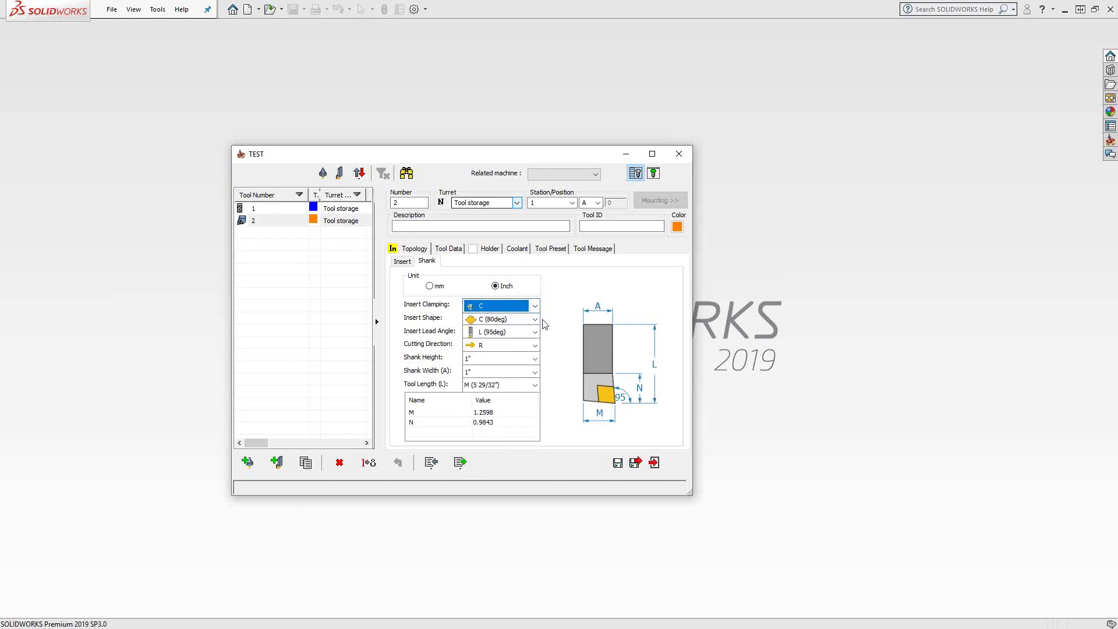
left_click(536, 320)
left_click(540, 329)
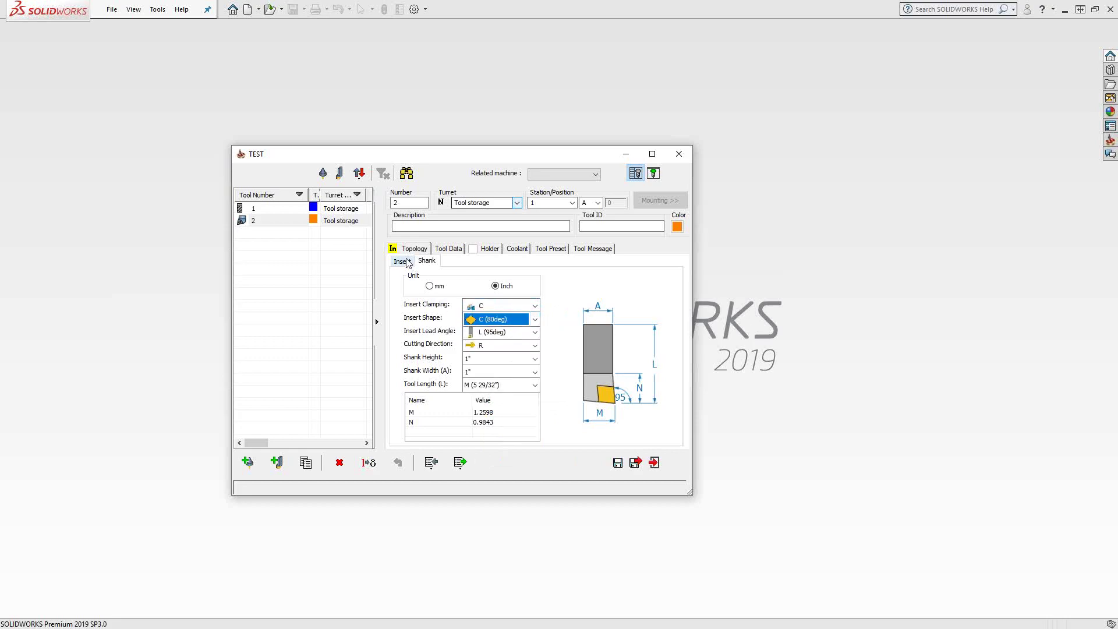
left_click(535, 333)
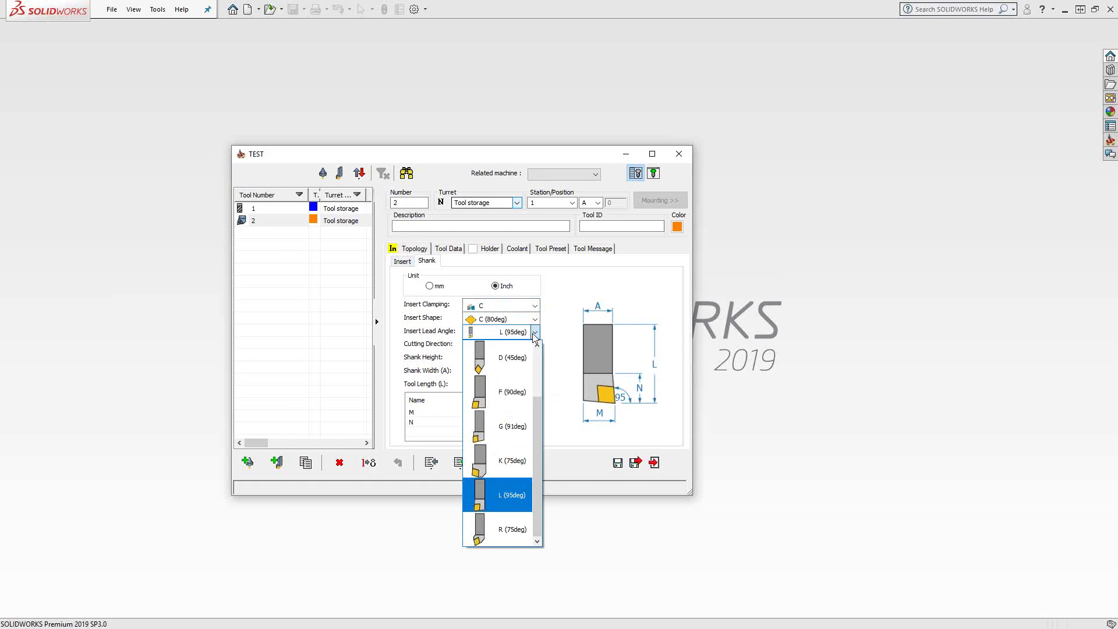
left_click(535, 335)
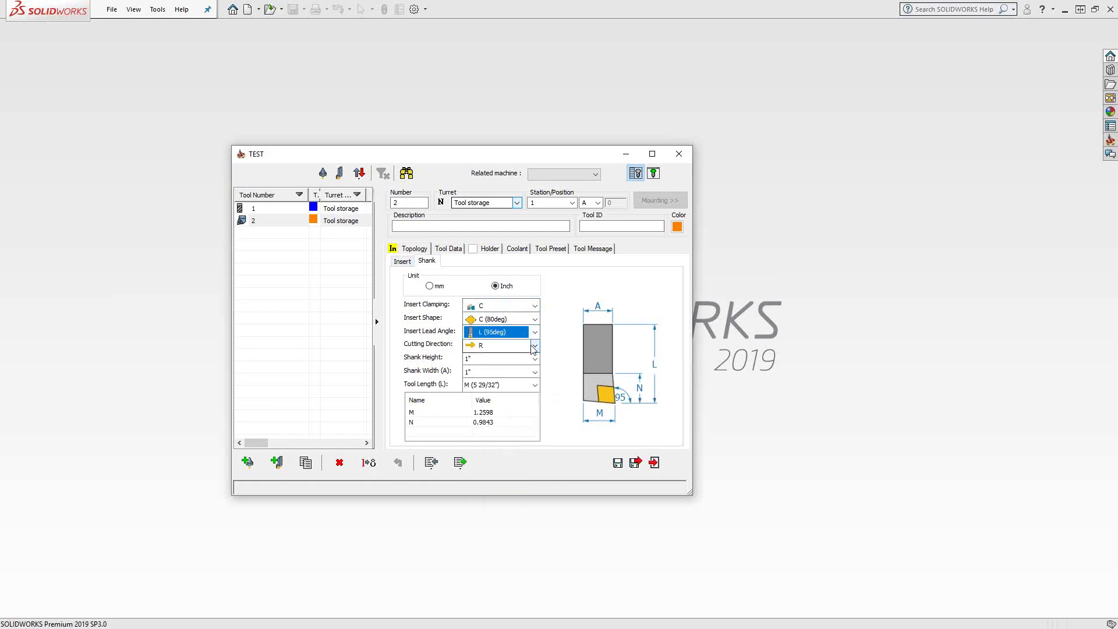
left_click(534, 346)
left_click(535, 347)
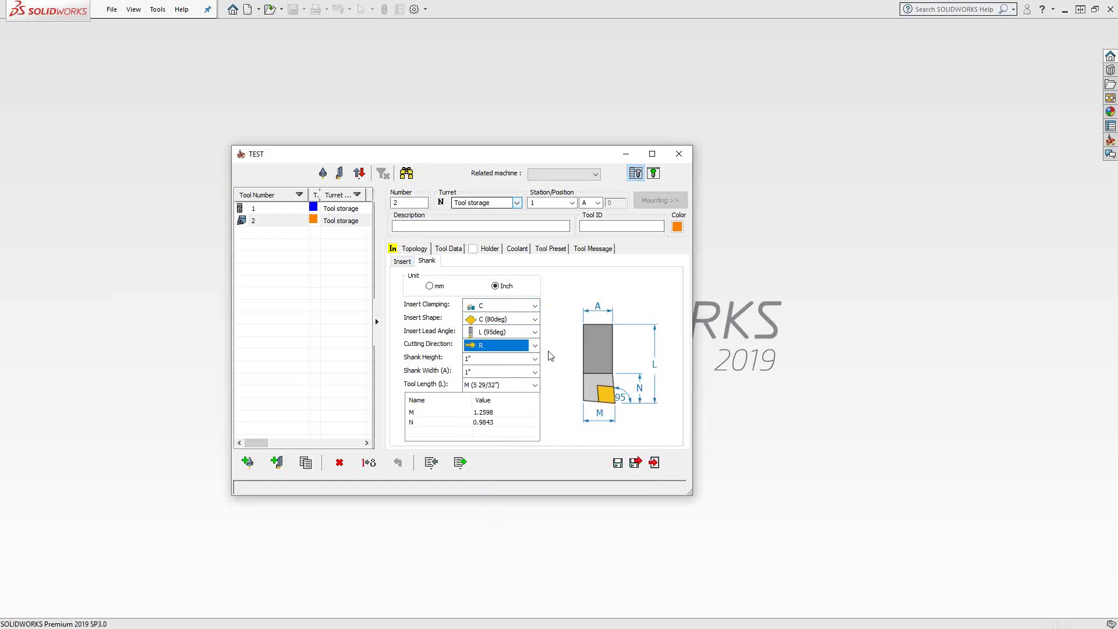
Step: Check the available shank tool lengths, keeping M (5 29/32")
left_click(492, 385)
left_click(487, 394)
left_click(535, 386)
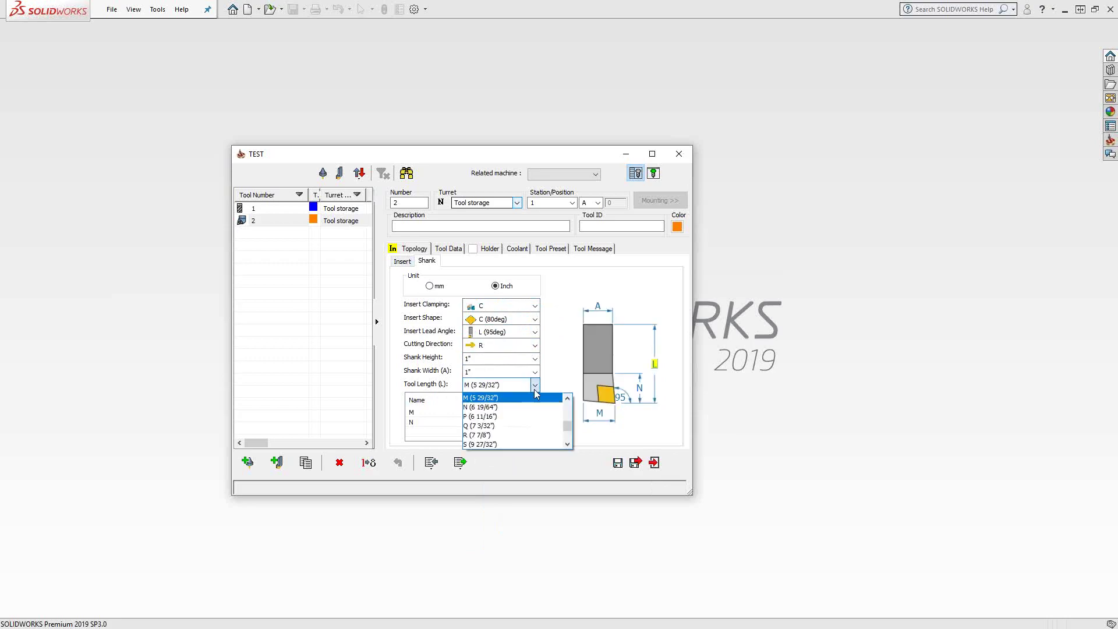
left_click(535, 390)
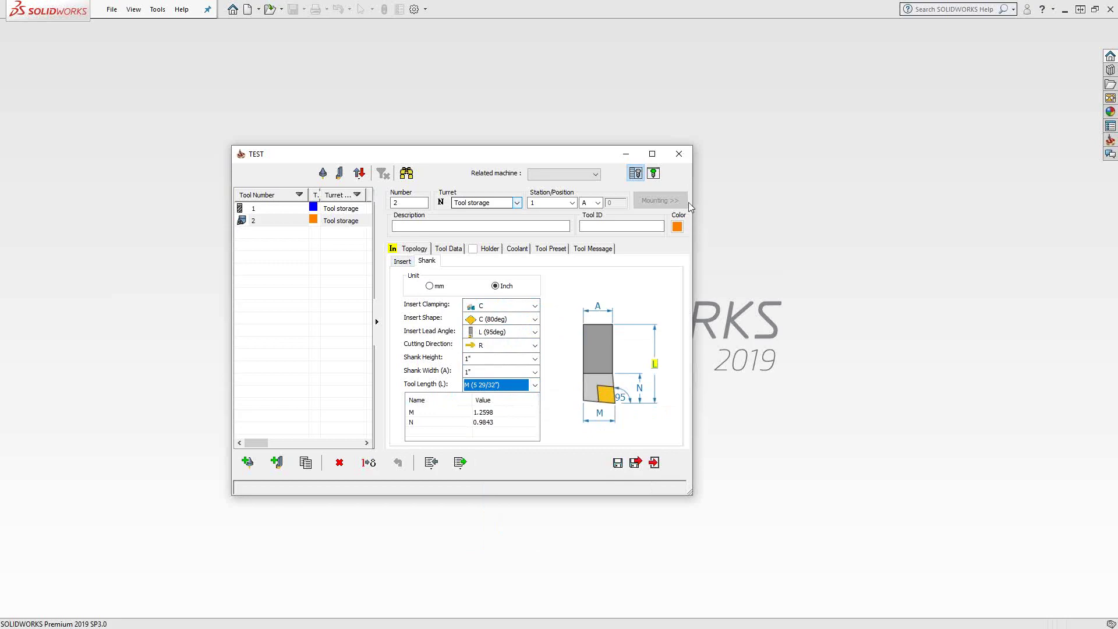
Step: Preview the turning tool in the Tool Picture, orbit around its insert and close the preview
left_click(654, 174)
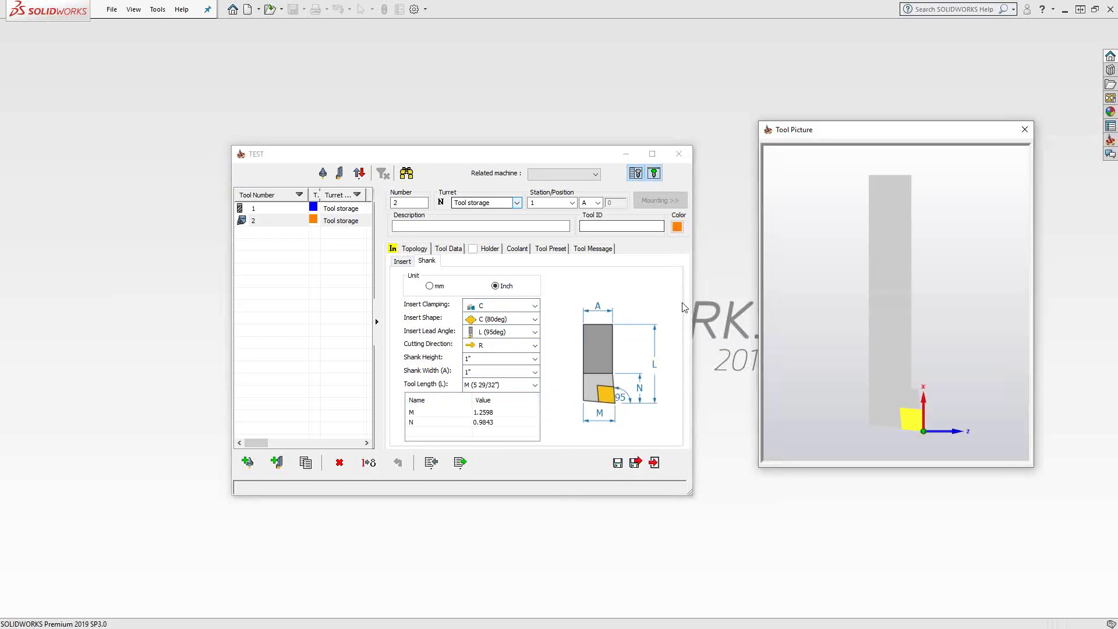
middle_click_drag(917, 438, 878, 292)
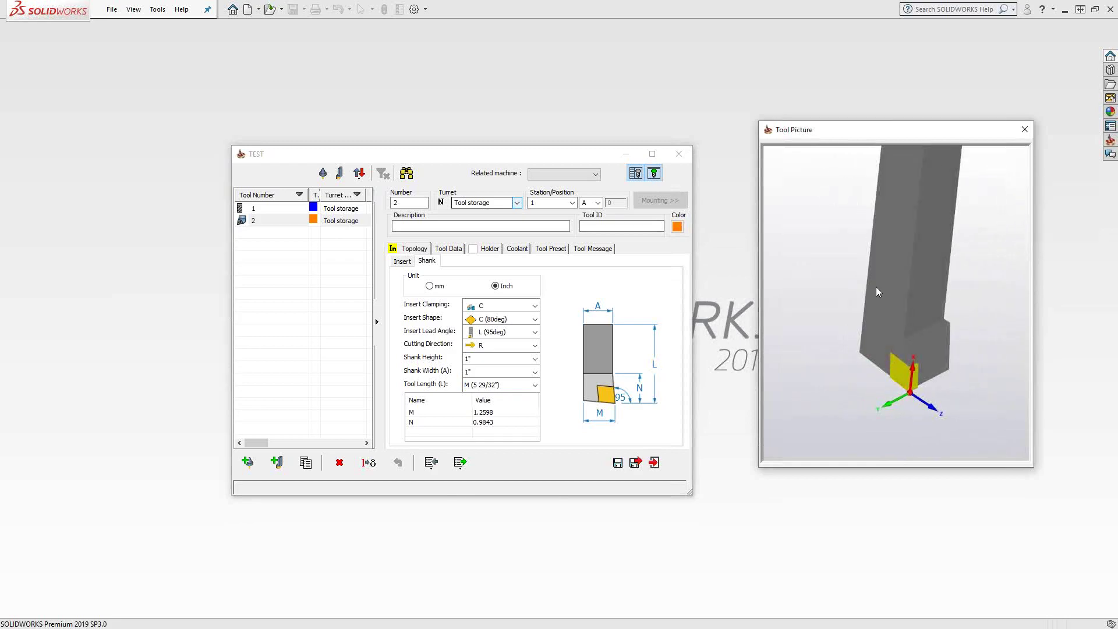
left_click(1025, 132)
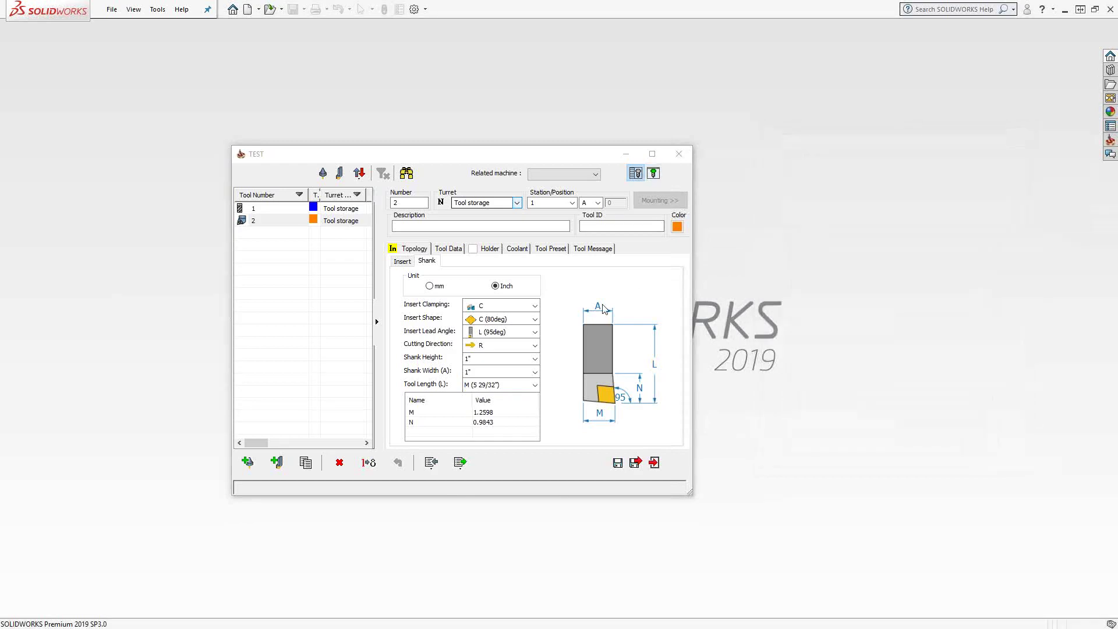
Step: Try defining the turning tool as insert only with an insert lead angle of 5, preview it, and restore the shank
left_click(401, 264)
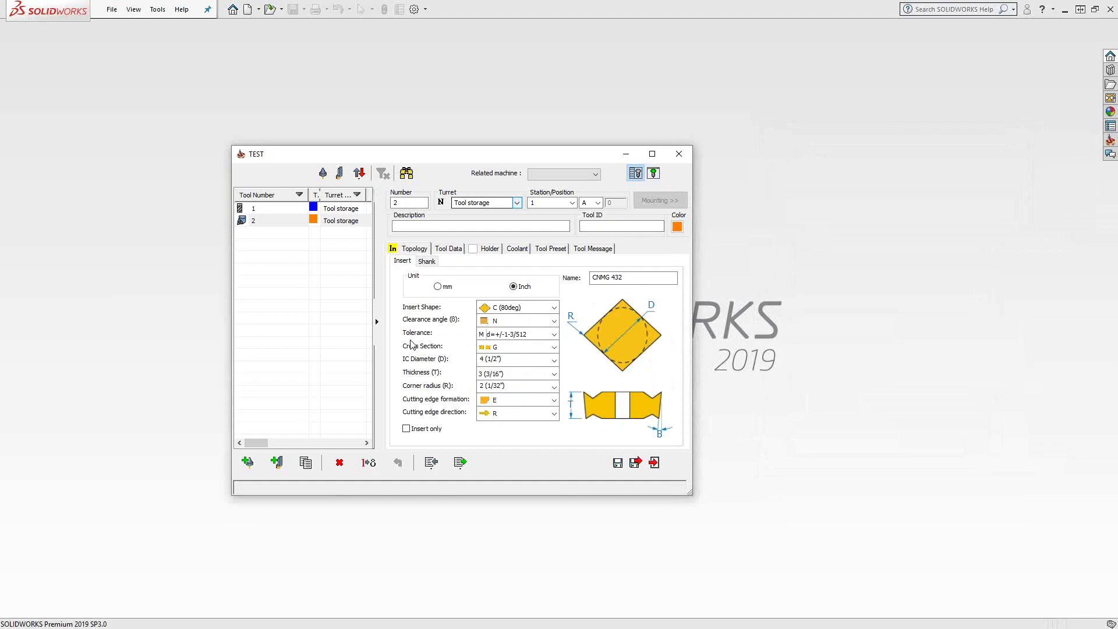
left_click(406, 430)
double_click(536, 430)
left_click(654, 173)
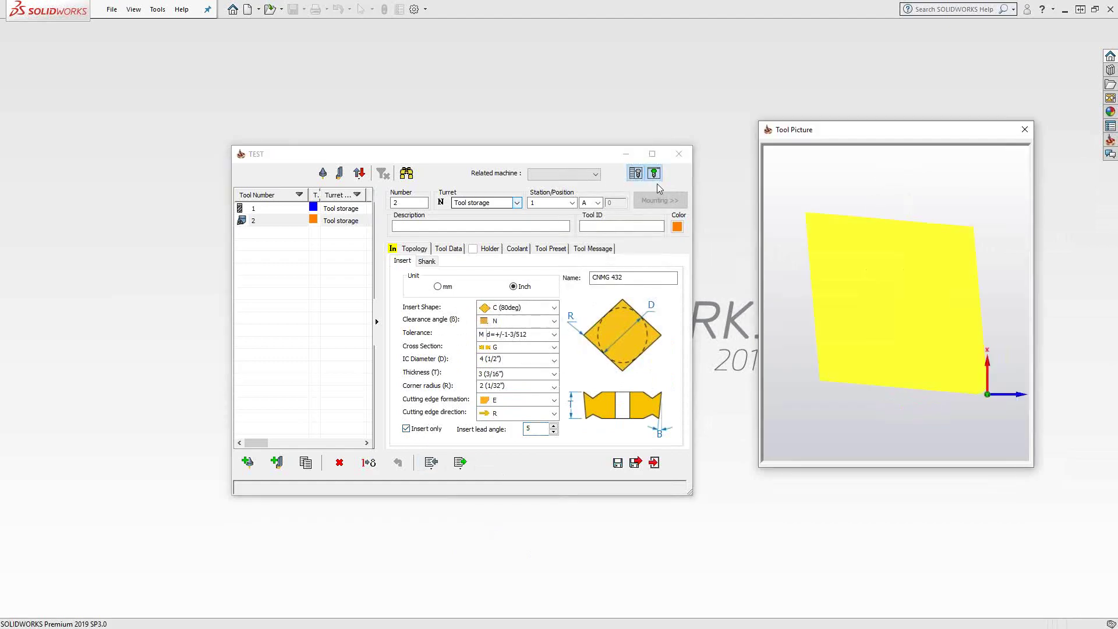
left_click(407, 429)
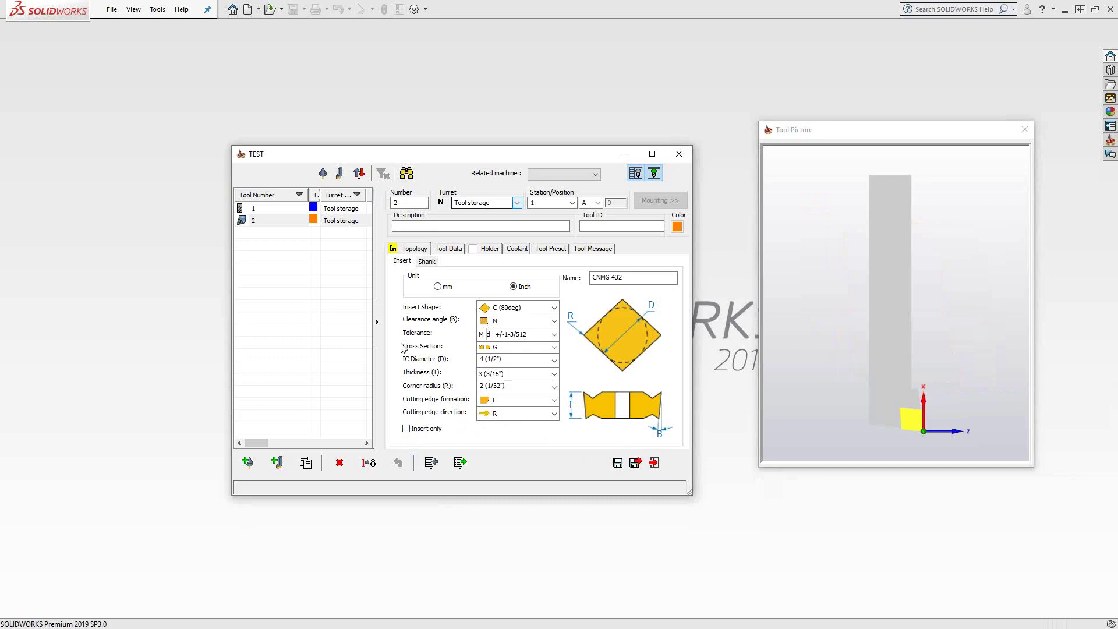
Step: Add an Ext.Rough solid turning tool and inspect its shape in the Tool Picture
left_click(277, 463)
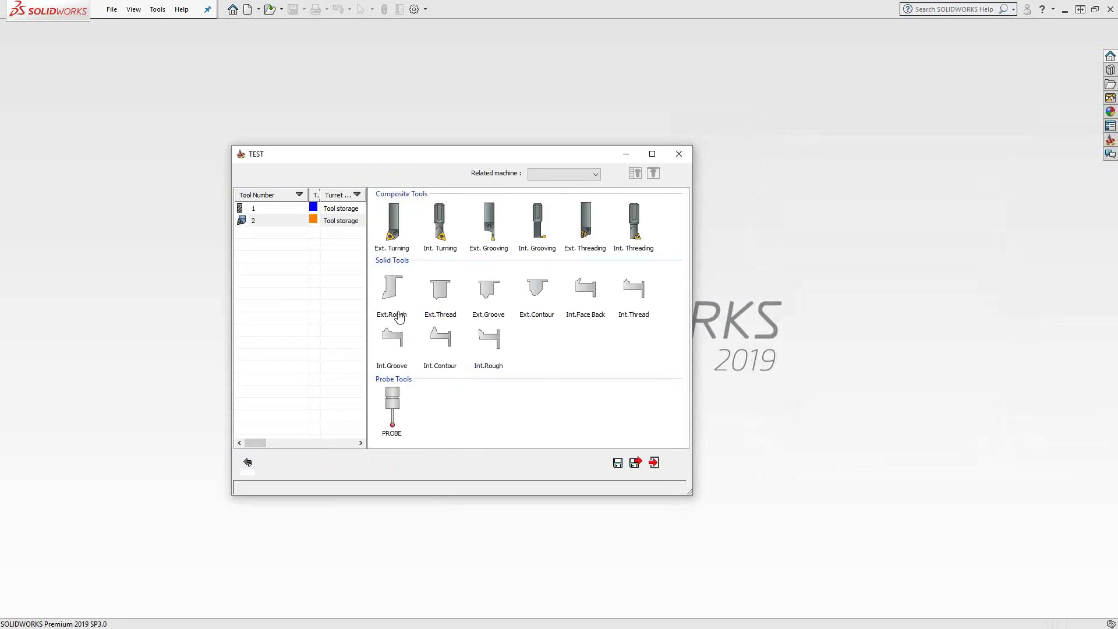
left_click(391, 294)
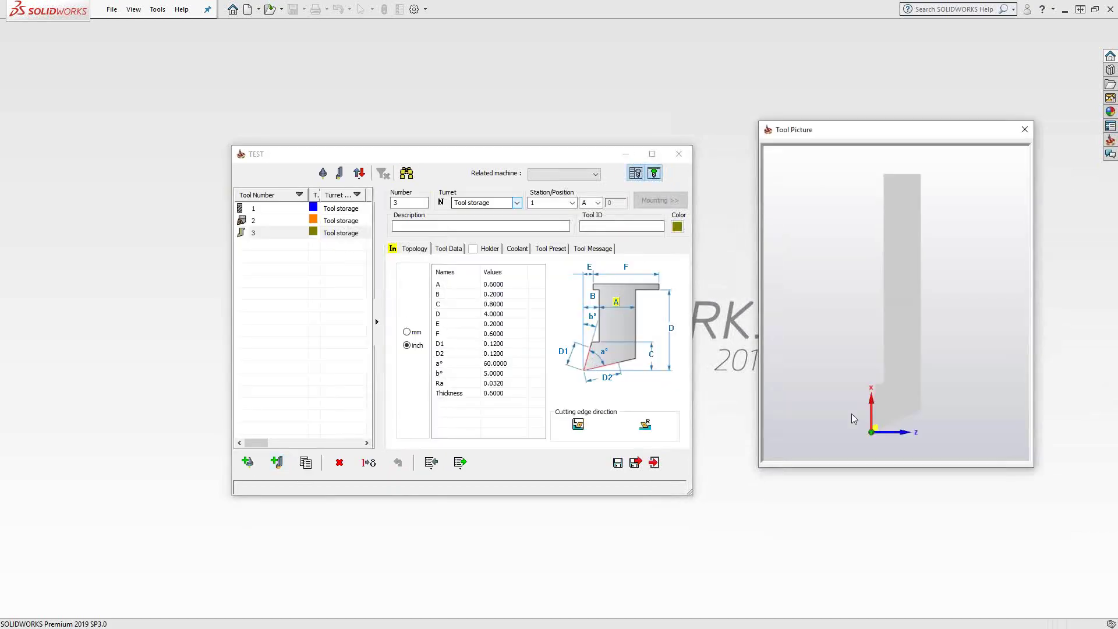
middle_click_drag(887, 410, 877, 353)
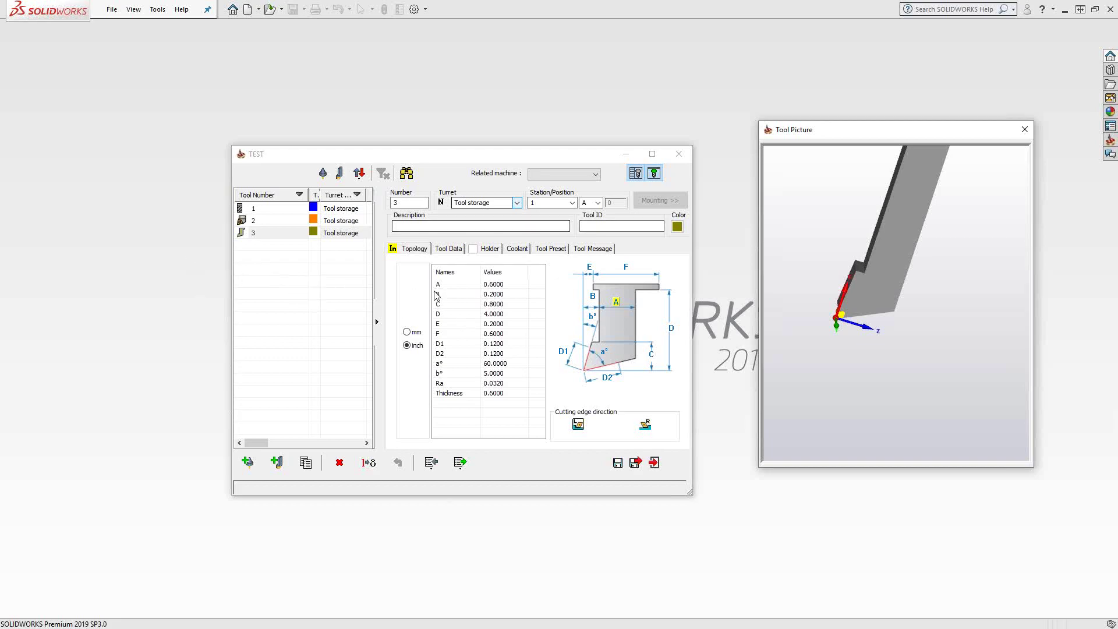
Step: Examine the feed and spin data of the external roughing tool and of the 0.5" flat end mill
left_click(448, 250)
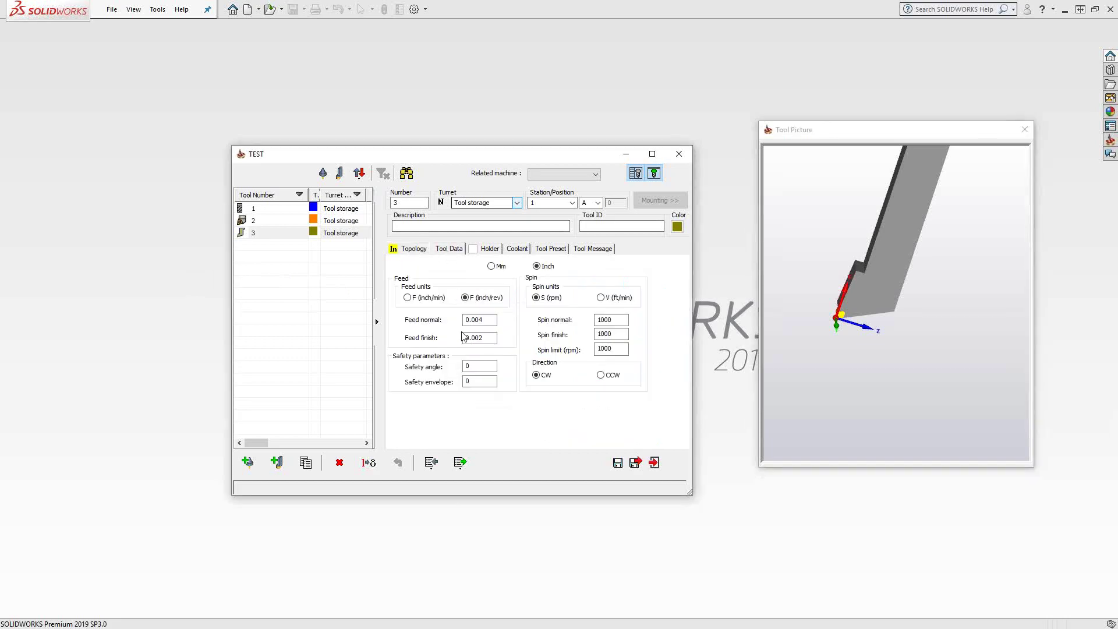
left_click(260, 209)
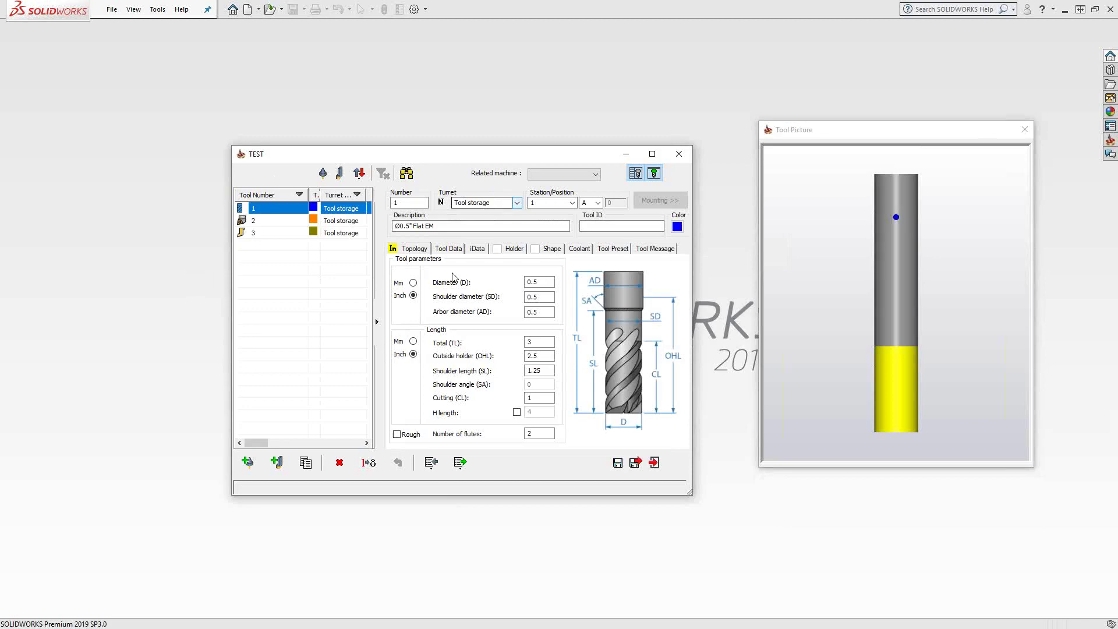
left_click(450, 251)
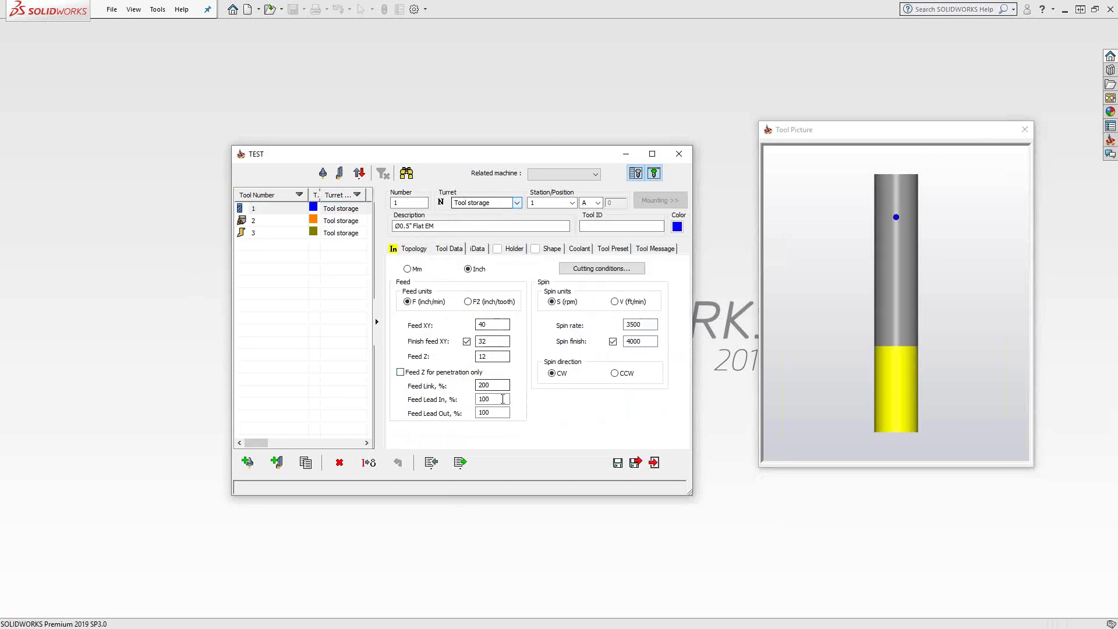
Step: In the end mill's iData, keep Carbide as the tool material and set the helix angle to 37
left_click(477, 249)
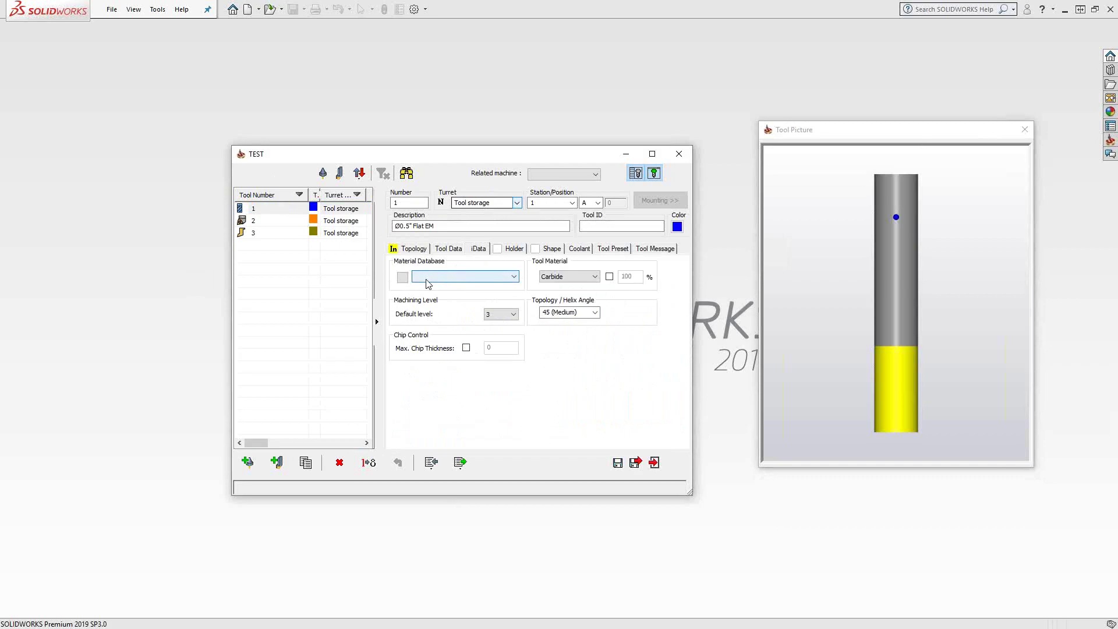
left_click(594, 277)
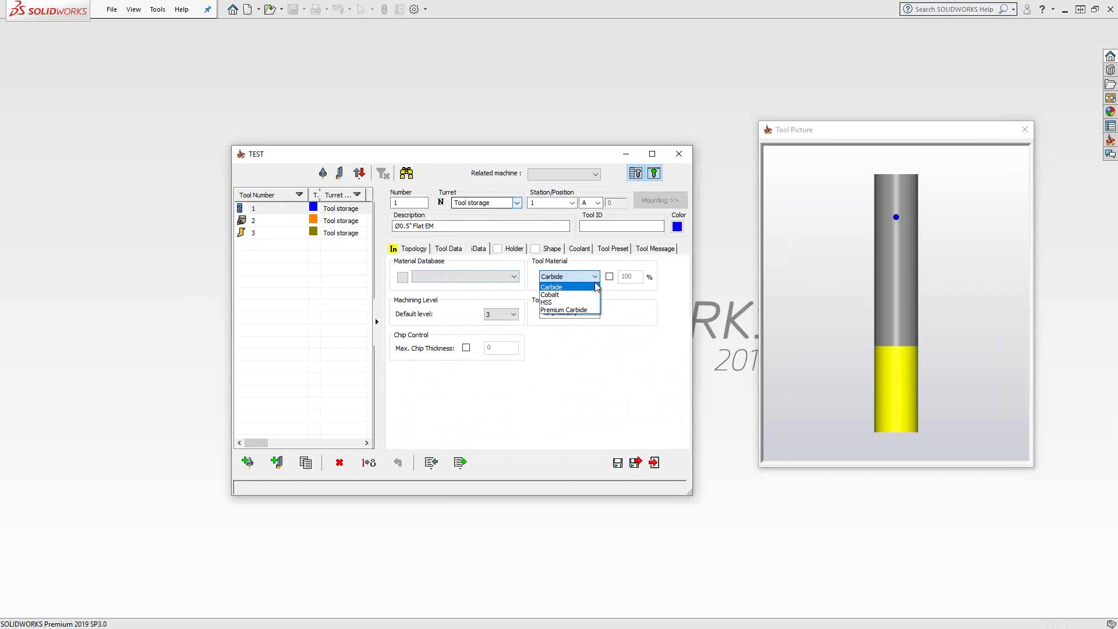
left_click(596, 287)
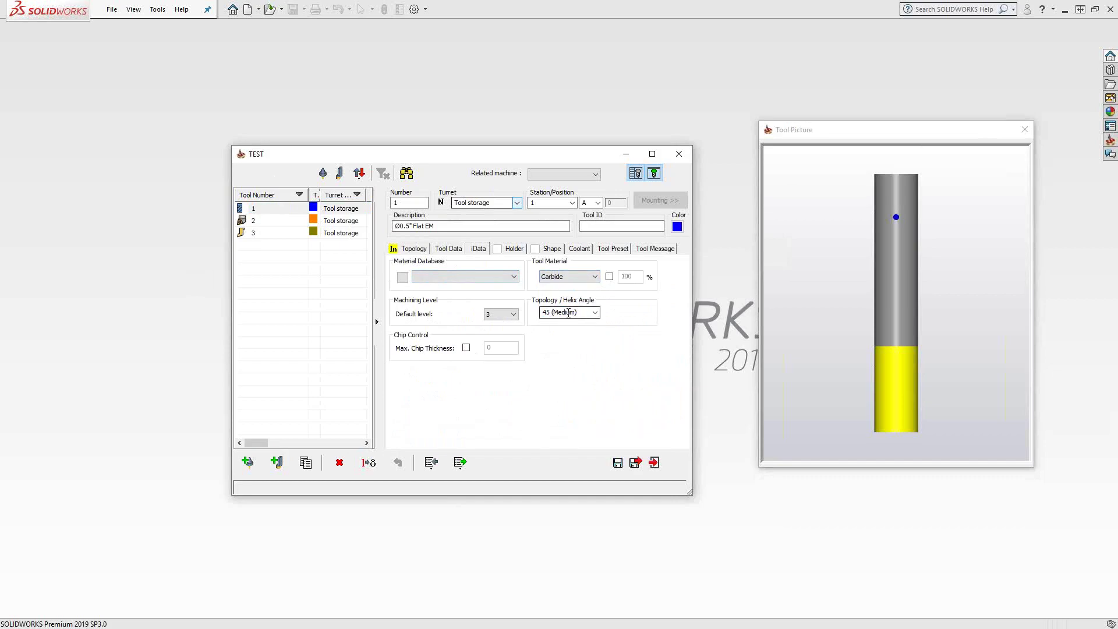
left_click(569, 313)
left_click(596, 312)
left_click(595, 314)
type("37")
Step: Browse the global endmill holders and assign the 1/2" Endmill 1.75" Long holder to the flat end mill
left_click(505, 249)
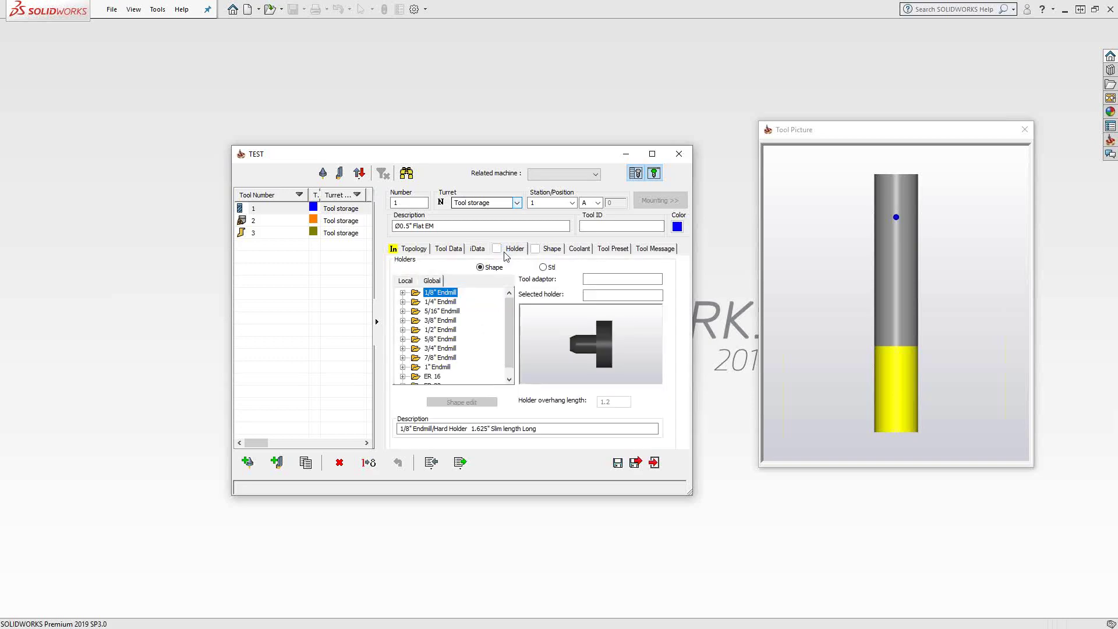
left_click(403, 293)
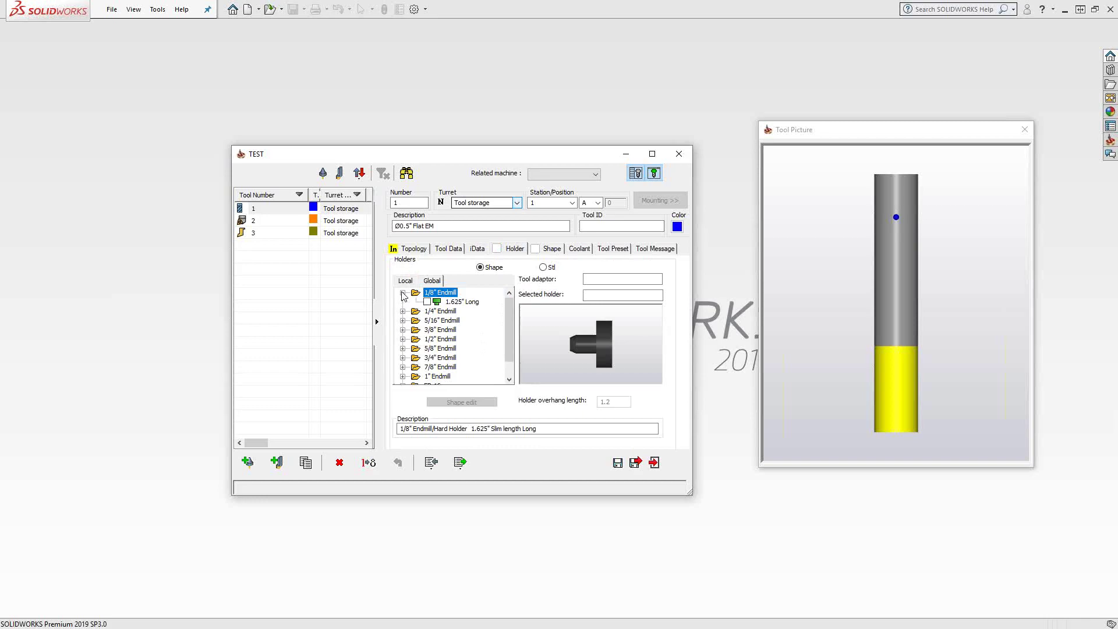
left_click(403, 293)
left_click(404, 311)
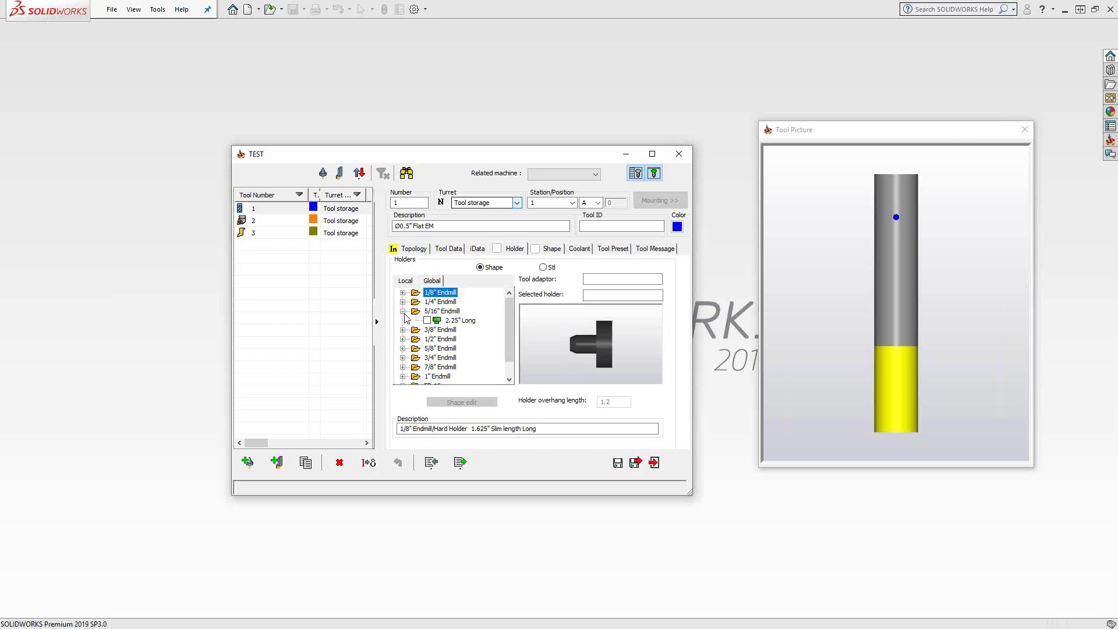
left_click(455, 320)
left_click(452, 293)
left_click(270, 209)
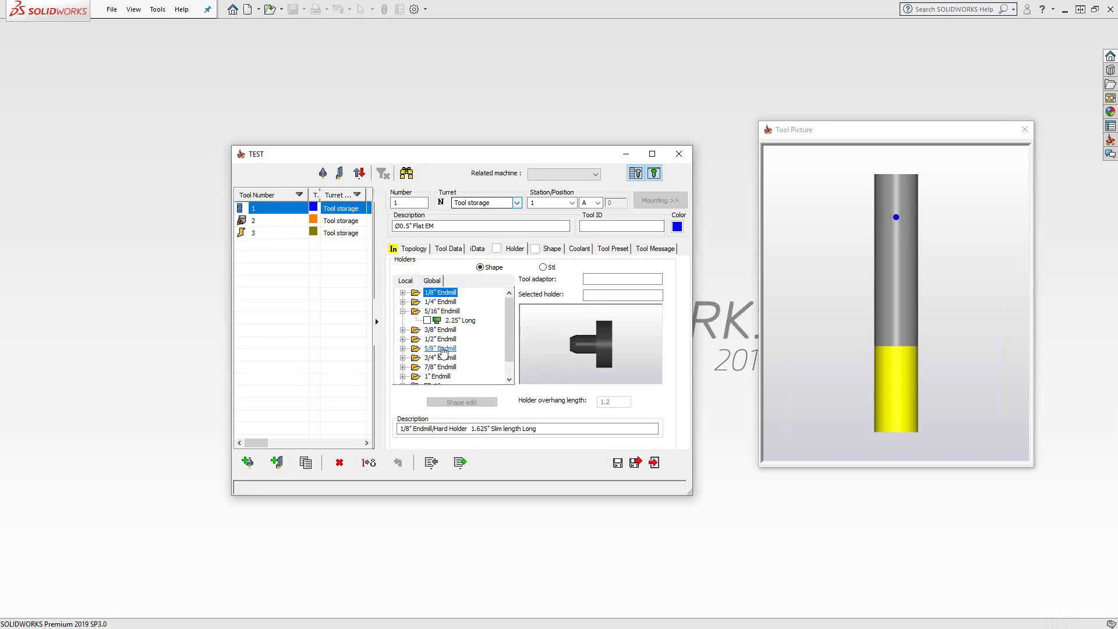
left_click(403, 339)
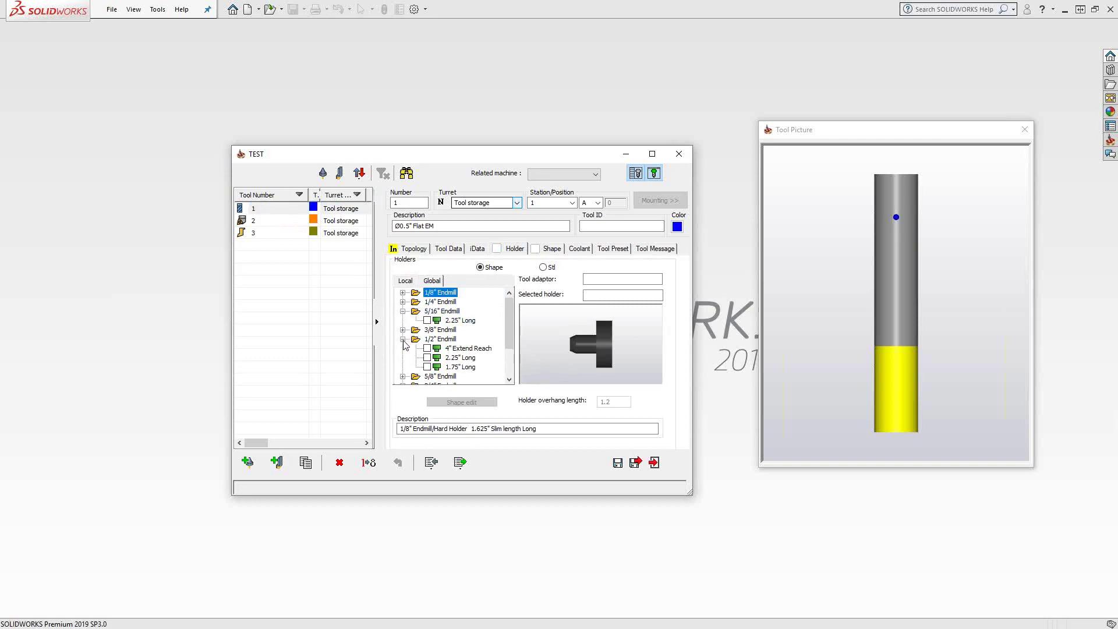
left_click(427, 367)
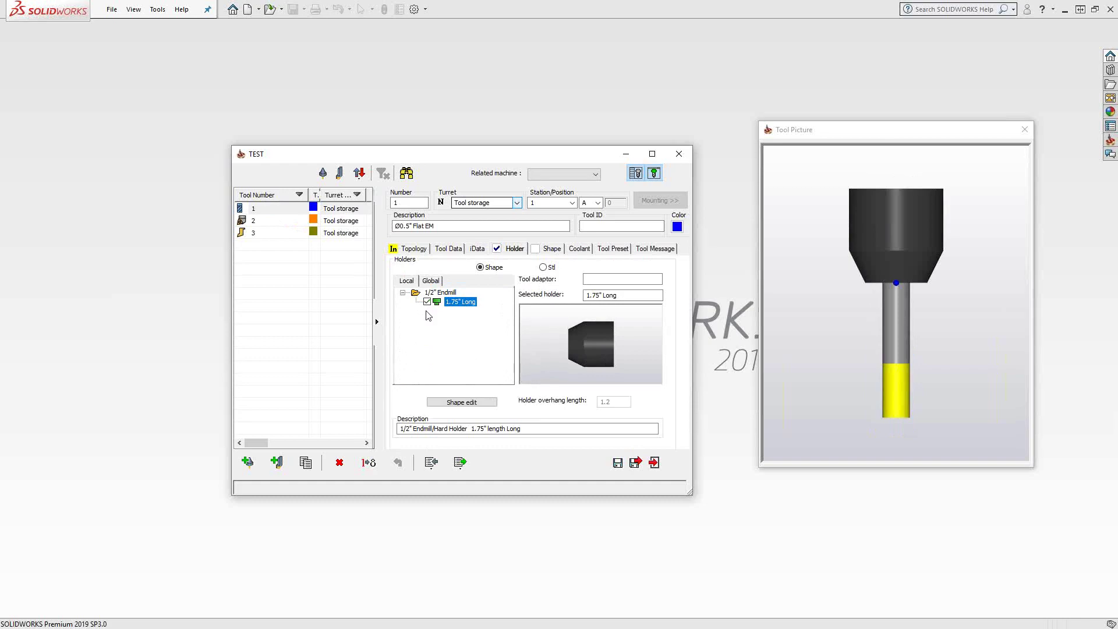
Step: Examine how the end mill's outside holder length (OHL) positions the tool in its holder in the Tool Picture
left_click(963, 355)
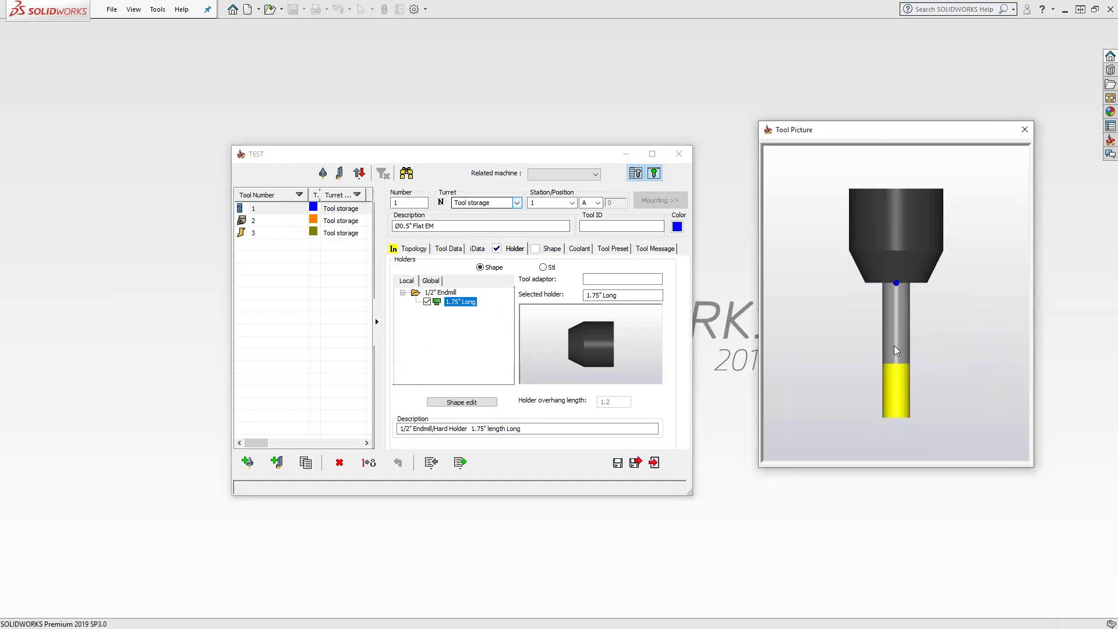
left_click(415, 249)
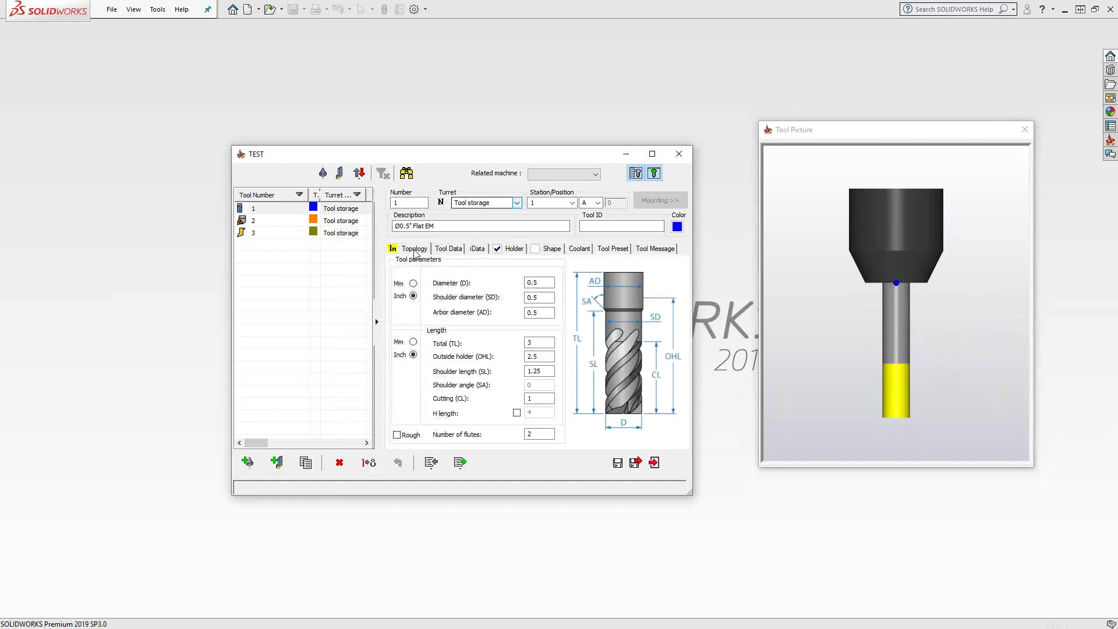
left_click(550, 356)
left_click(816, 306)
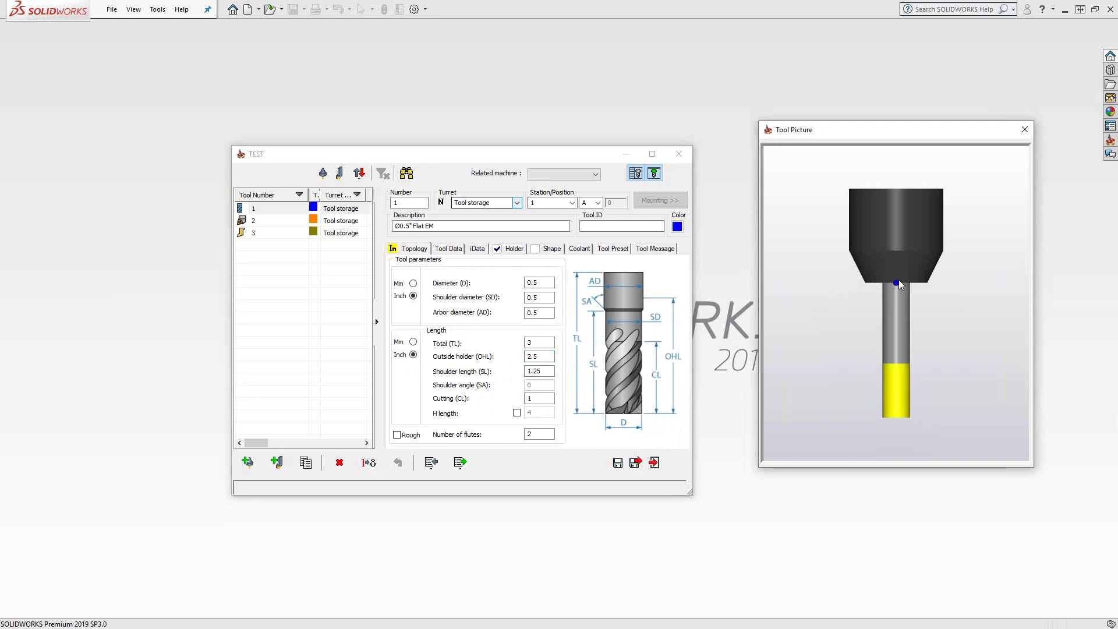
Step: Set the flat end mill's outside holder length (OHL) to 2 inches and inspect the tool in the Tool Picture
left_click(513, 360)
type("2")
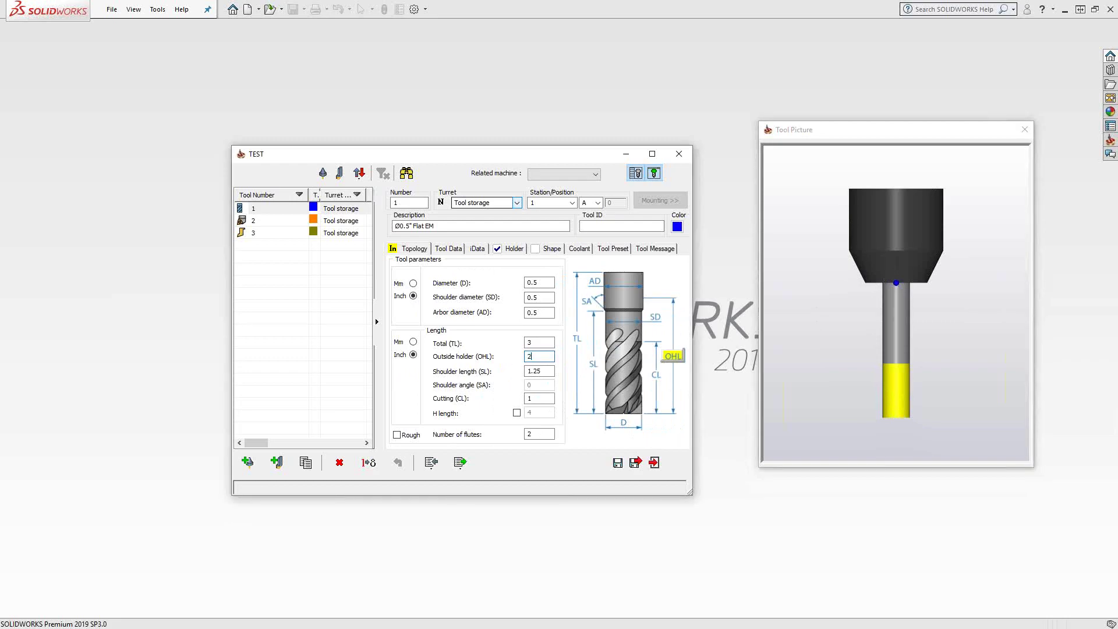
left_click(931, 432)
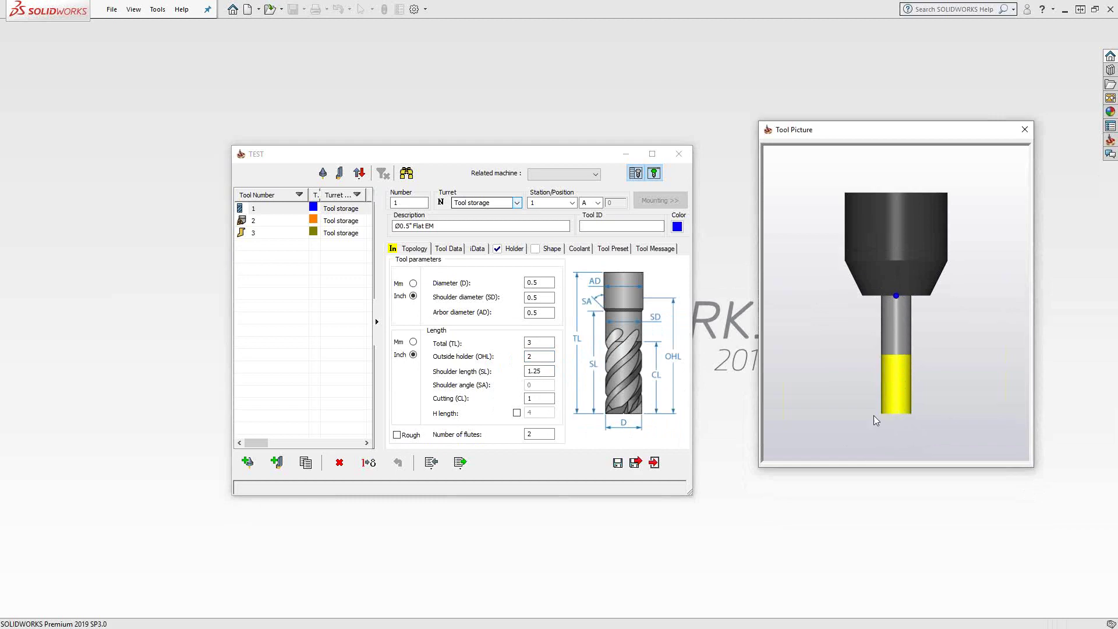
left_click(550, 372)
left_click(910, 284)
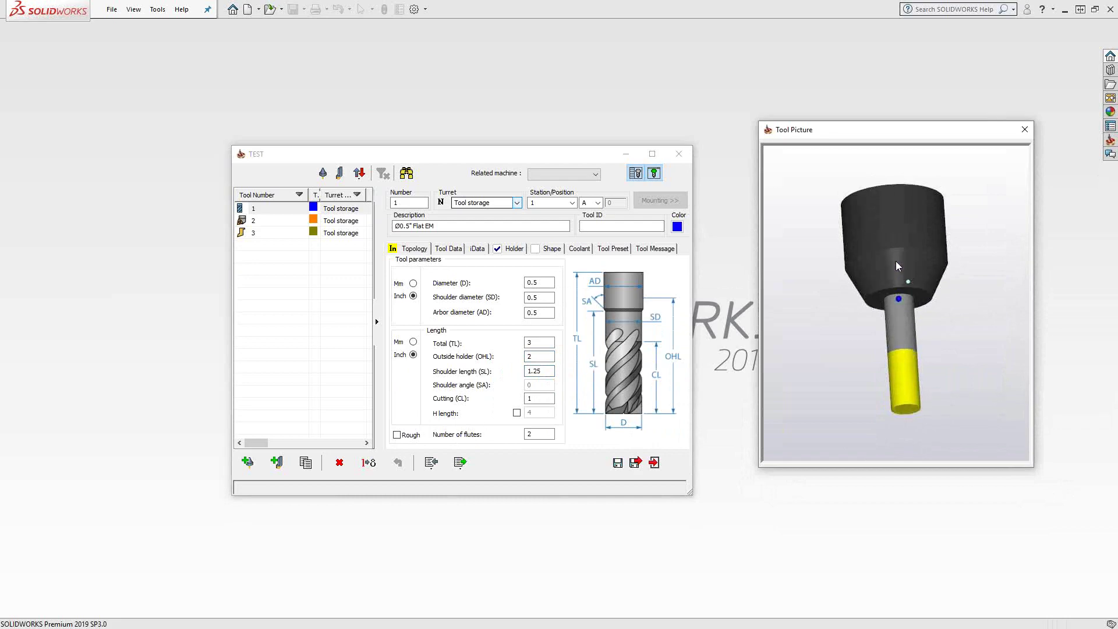
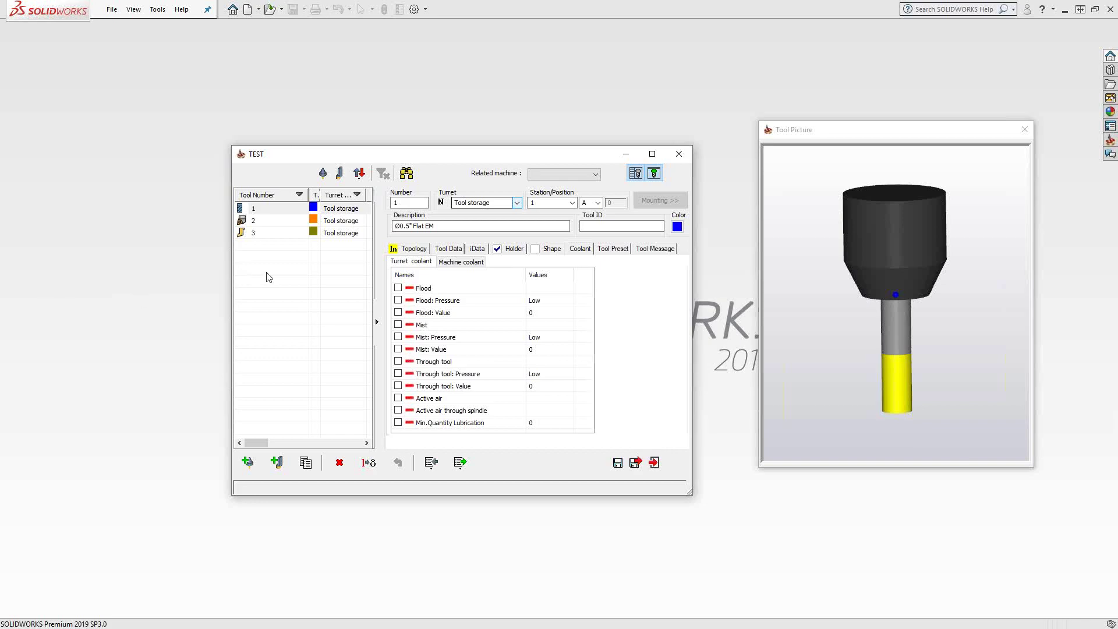
left_click(413, 249)
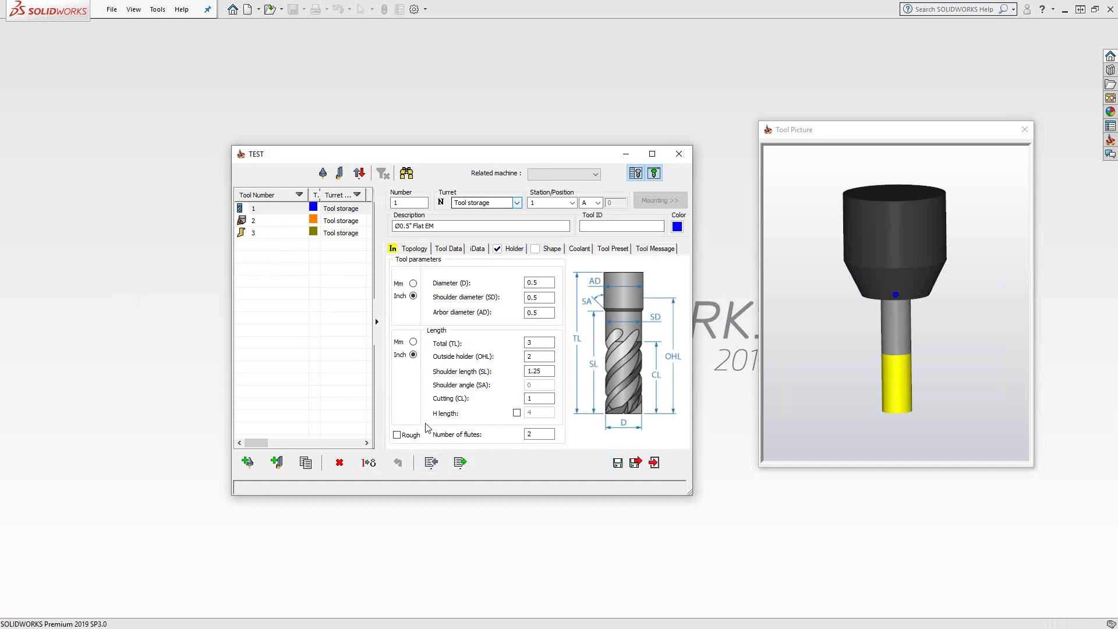
Step: Start importing from a tool table and load the SOLIDCAM MASTER TOOLS FOR ALUMINUM library
left_click(431, 464)
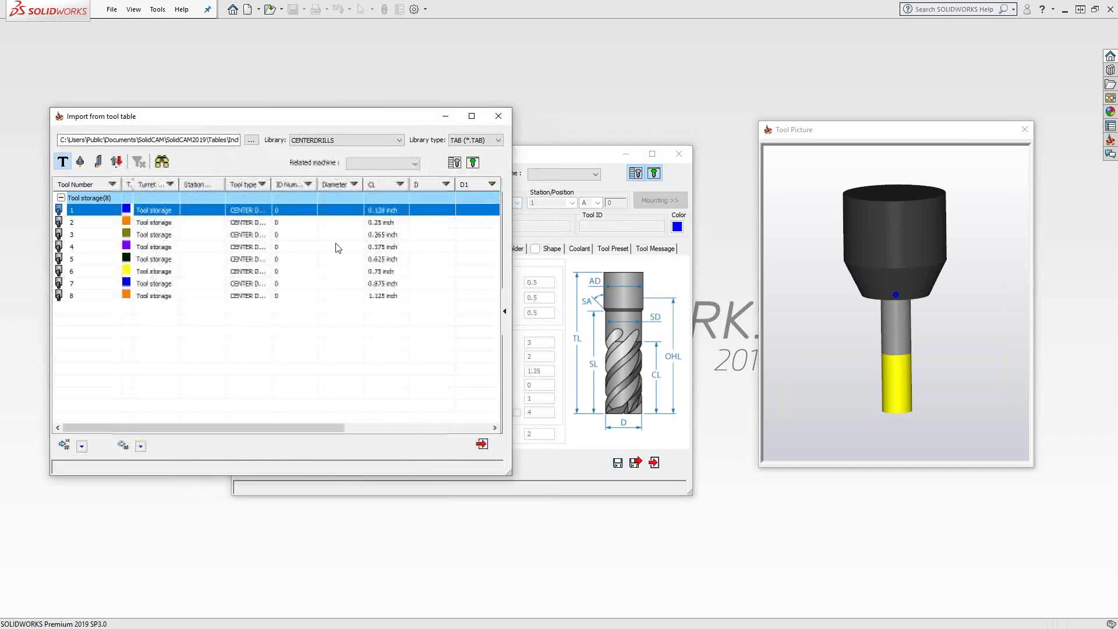
left_click(371, 141)
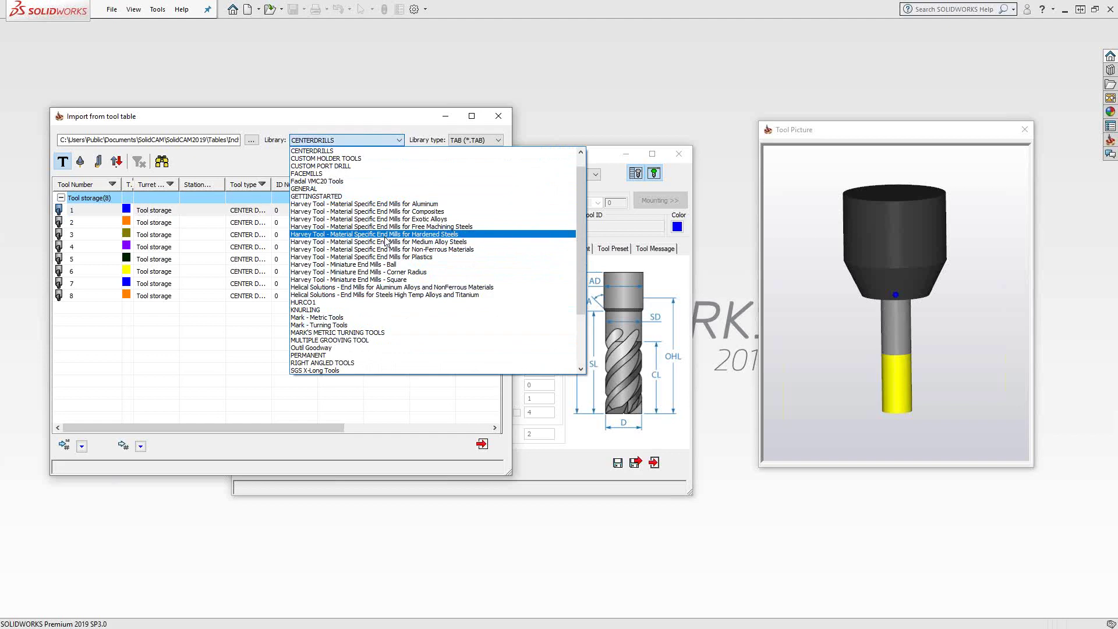
scroll(389, 234, "down", 3)
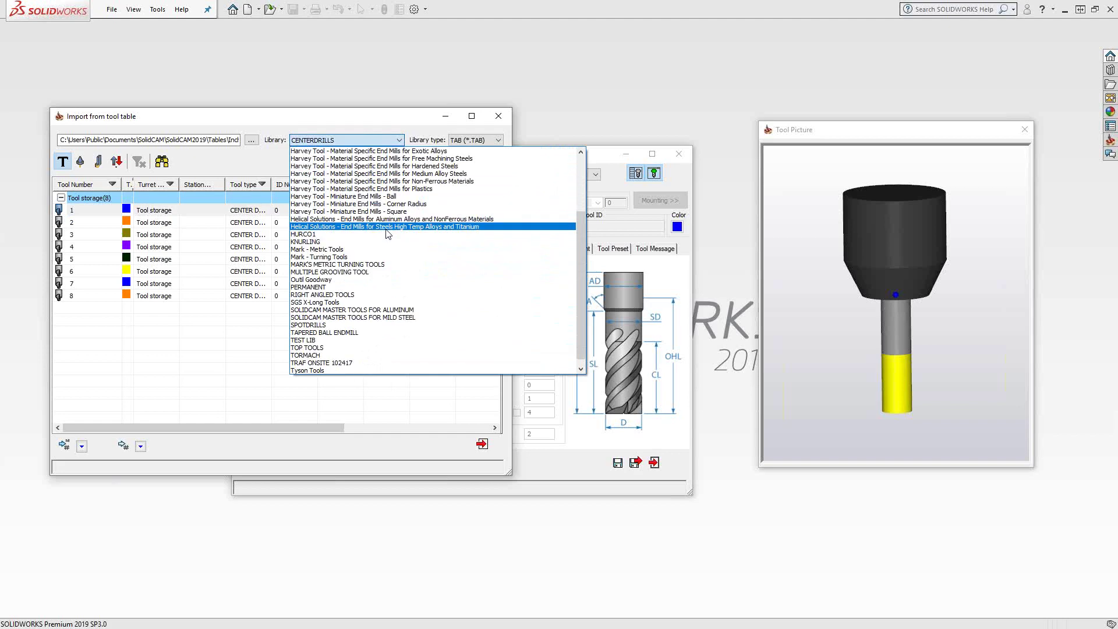
left_click(380, 309)
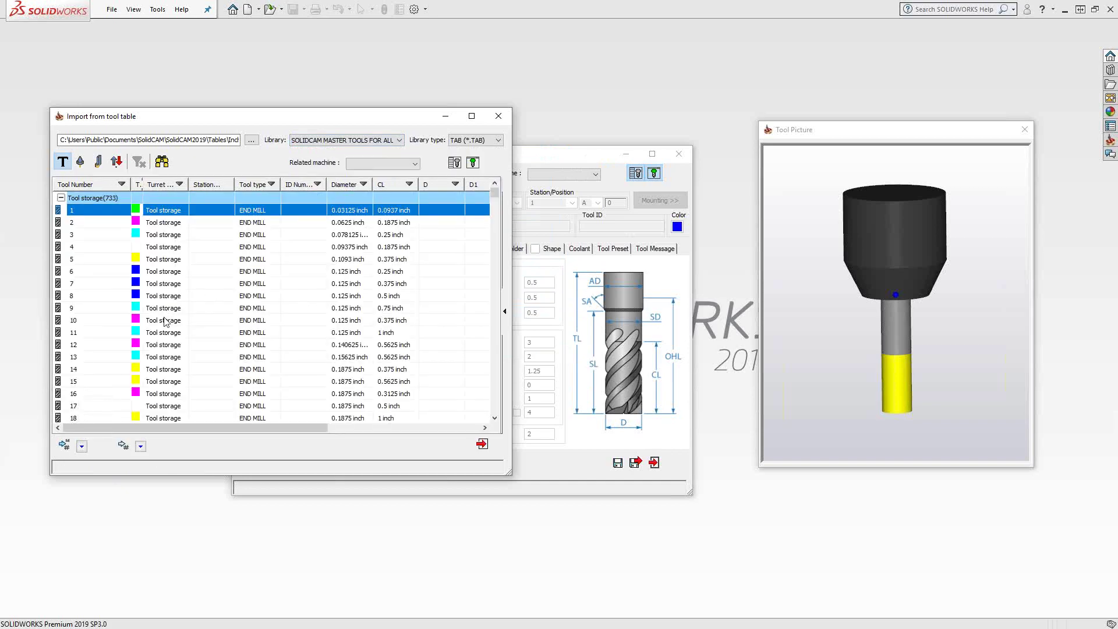
left_click_drag(172, 118, 306, 152)
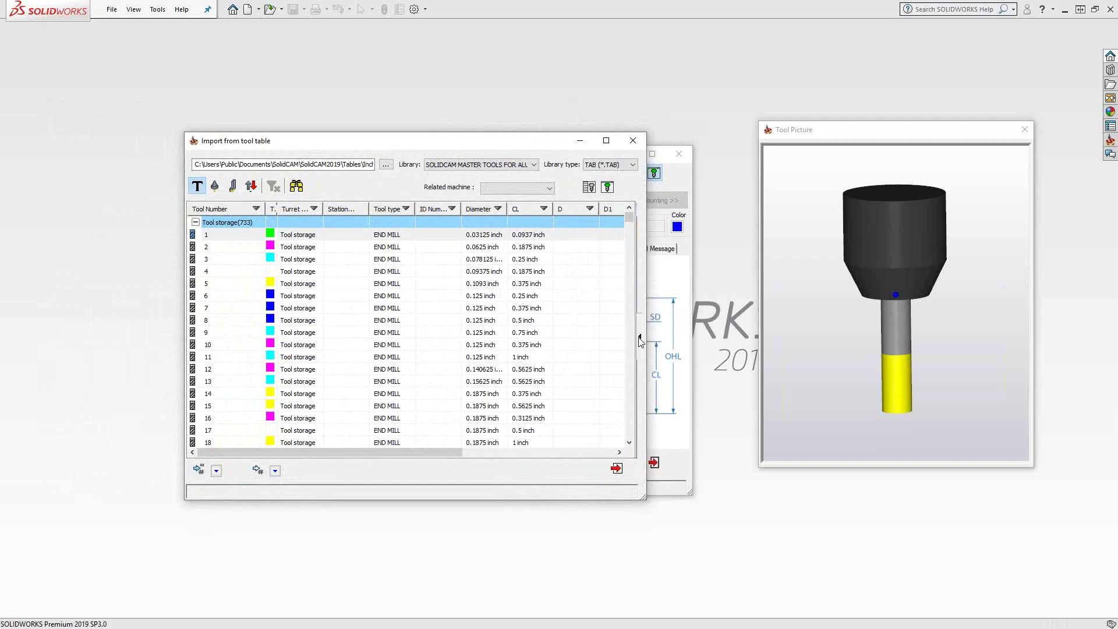
Step: Examine the topology parameters of tool 1 in the import library and return to the full tool list
double_click(377, 301)
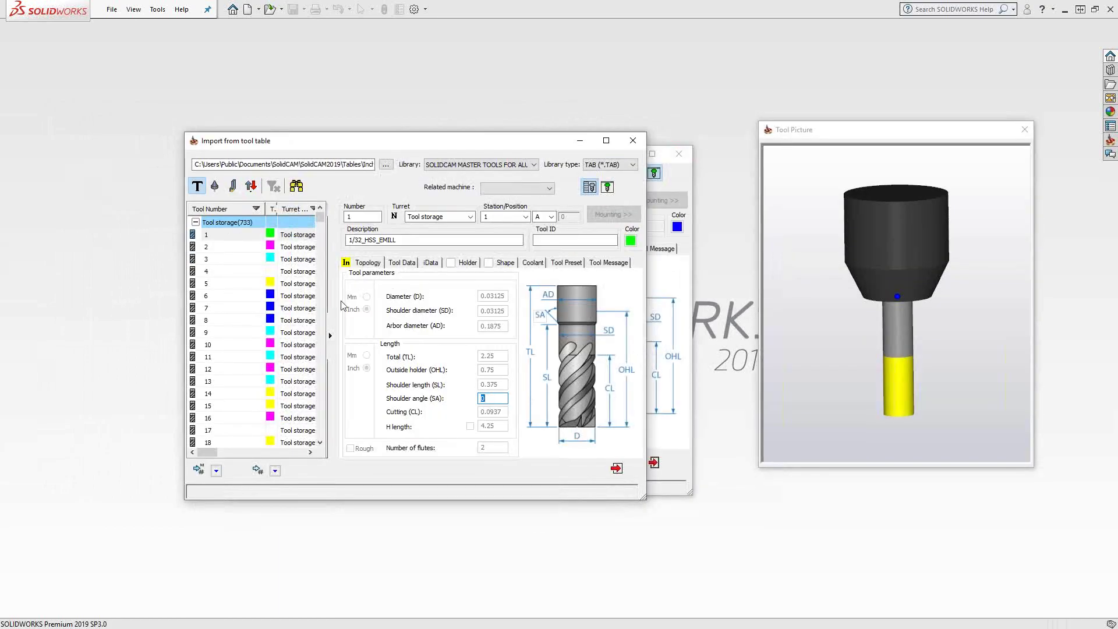
left_click(212, 235)
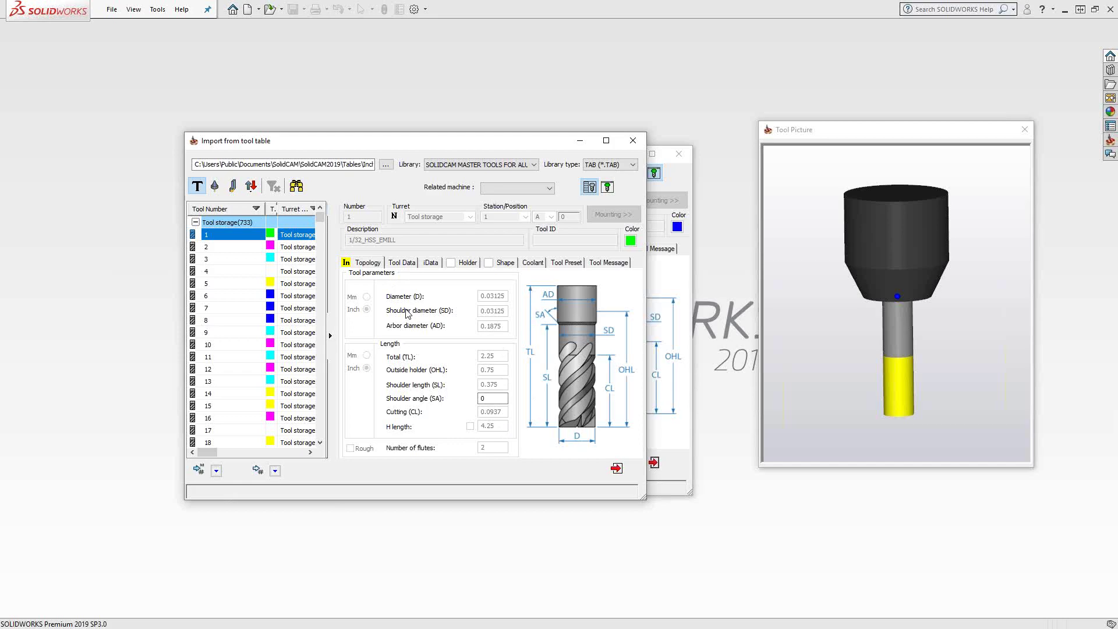
left_click(332, 339)
left_click(331, 338)
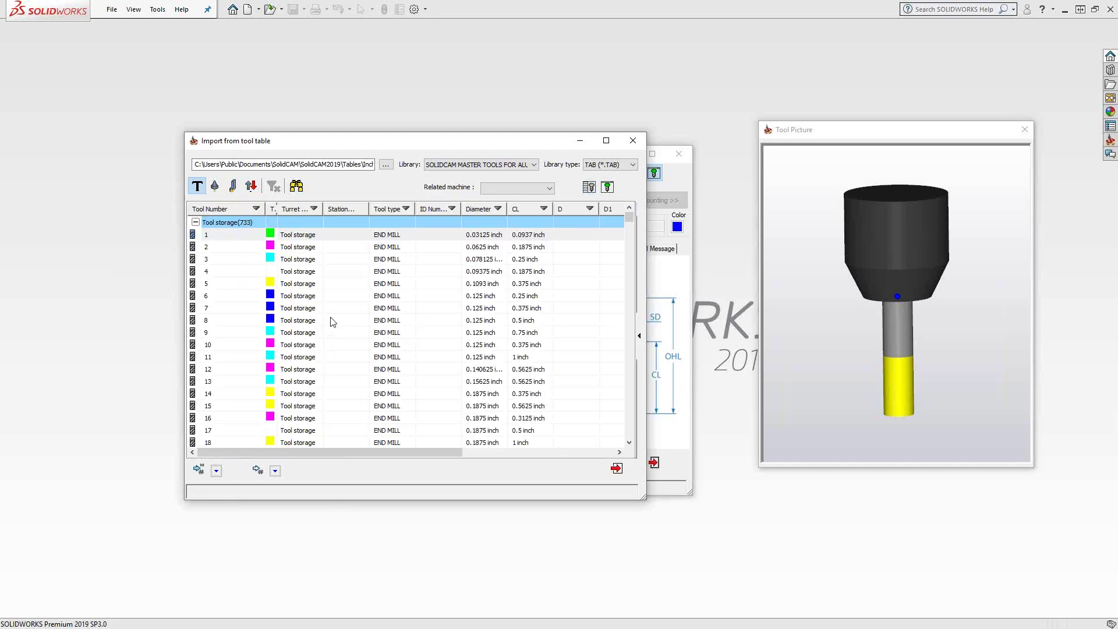
Step: Filter the import list by tool type so that only END MILL is included
mouse_move(629, 220)
left_mouse_down()
mouse_move(629, 236)
mouse_move(629, 217)
left_mouse_up()
left_click(406, 210)
left_click(498, 385)
left_click(430, 253)
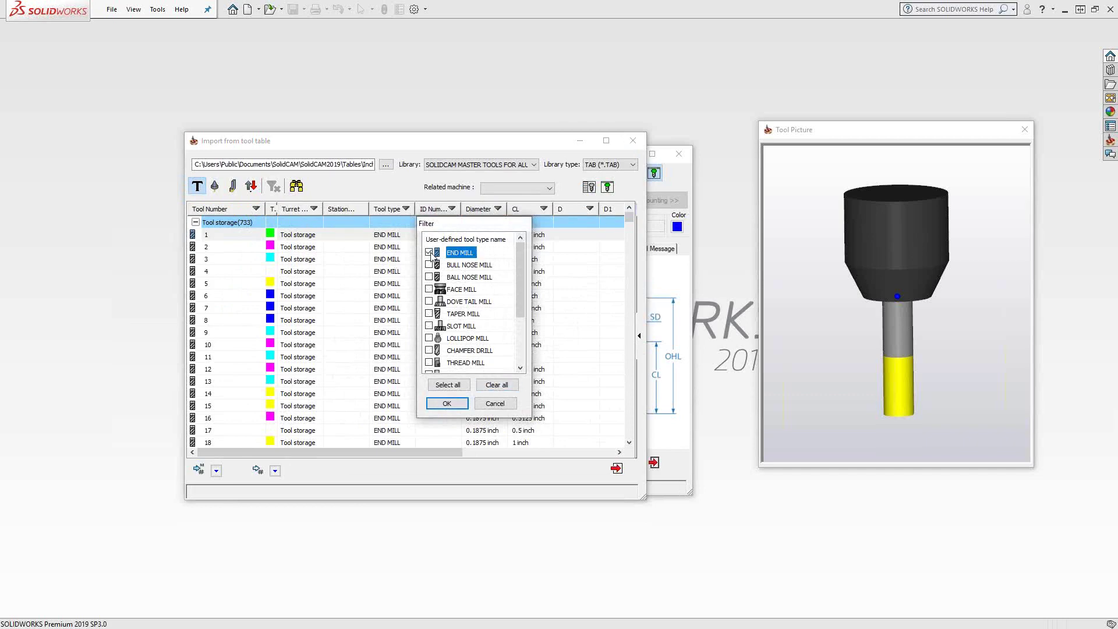
left_click(447, 404)
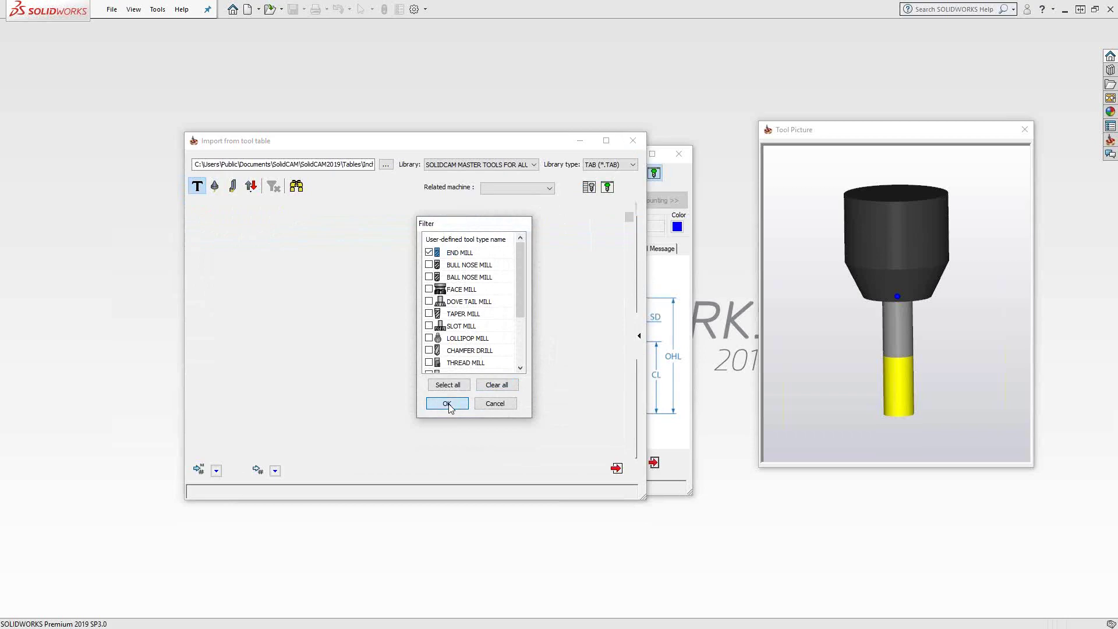
left_click(448, 404)
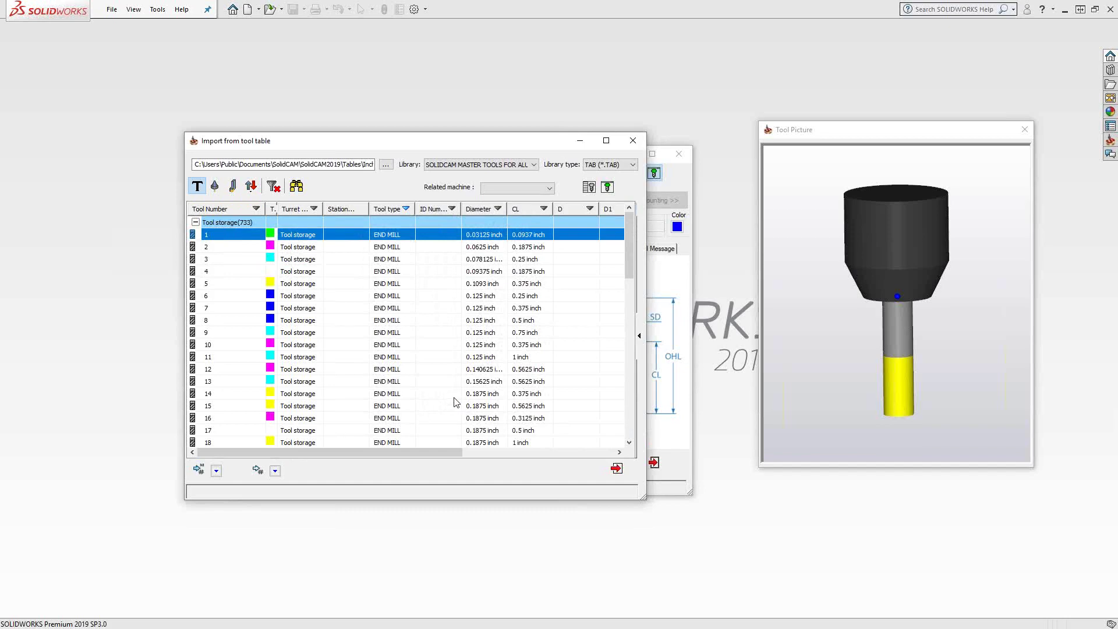
Step: Filter the listed end mills to diameters from .499 to .5 inch
left_click(498, 210)
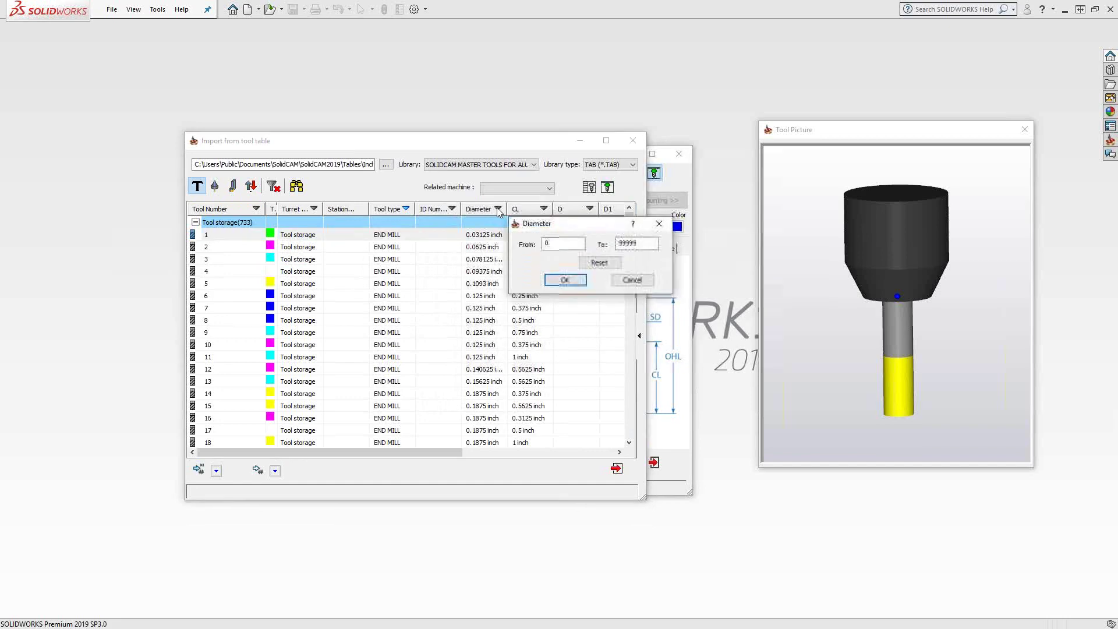
double_click(632, 243)
type(".5")
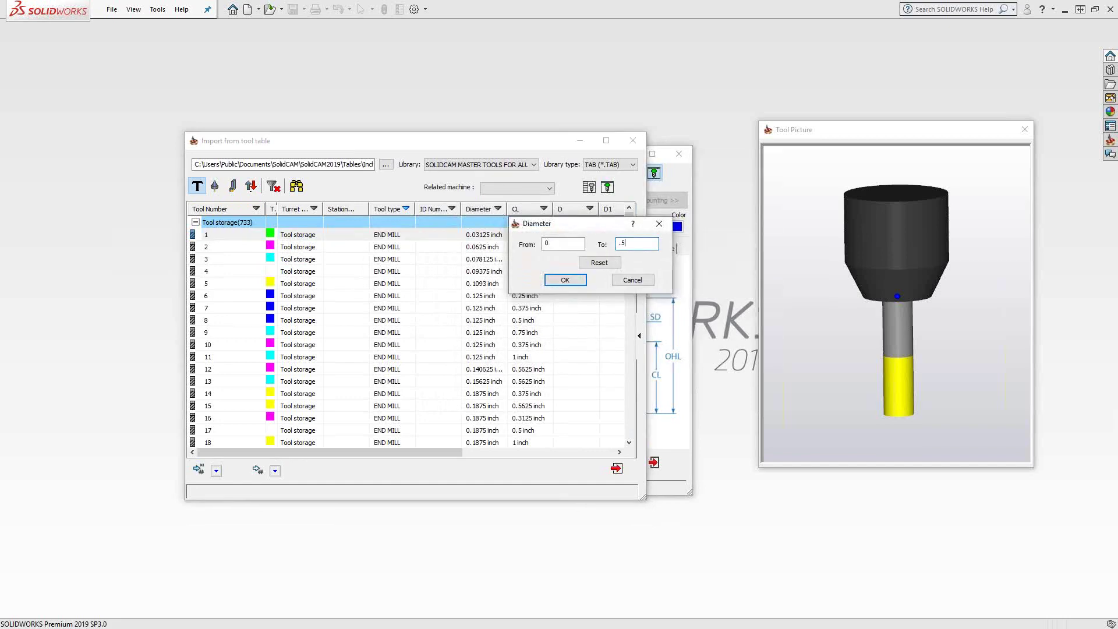
double_click(574, 244)
type(".499")
left_click(565, 282)
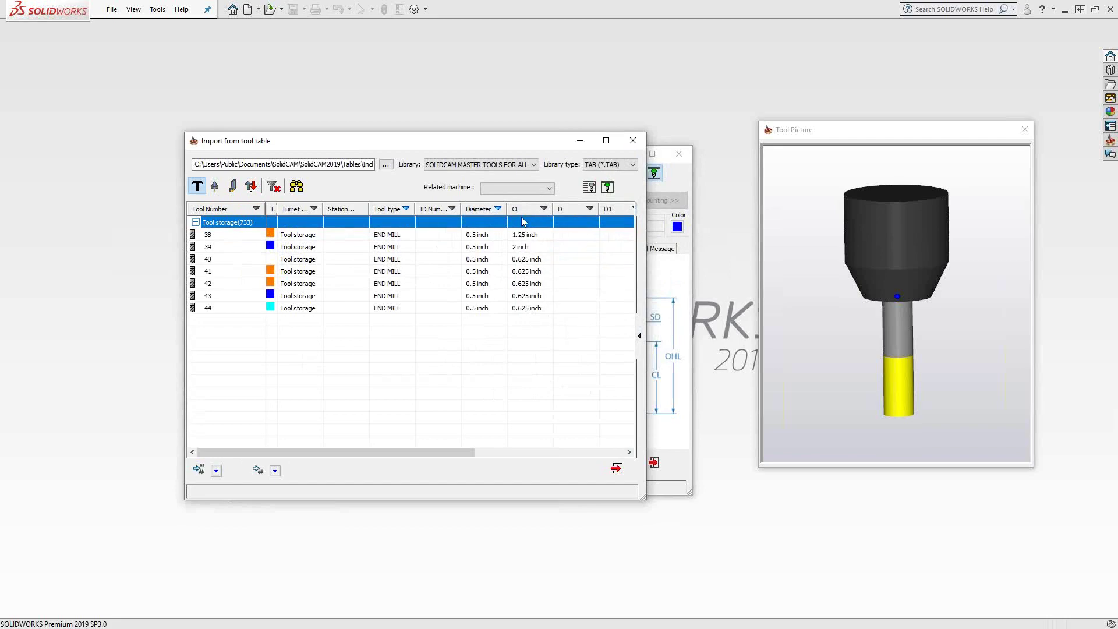
Step: Import tool 39, the 0.5 inch end mill with 2 inch cutting length, to the next free tool number in the TEST table
left_click(521, 248)
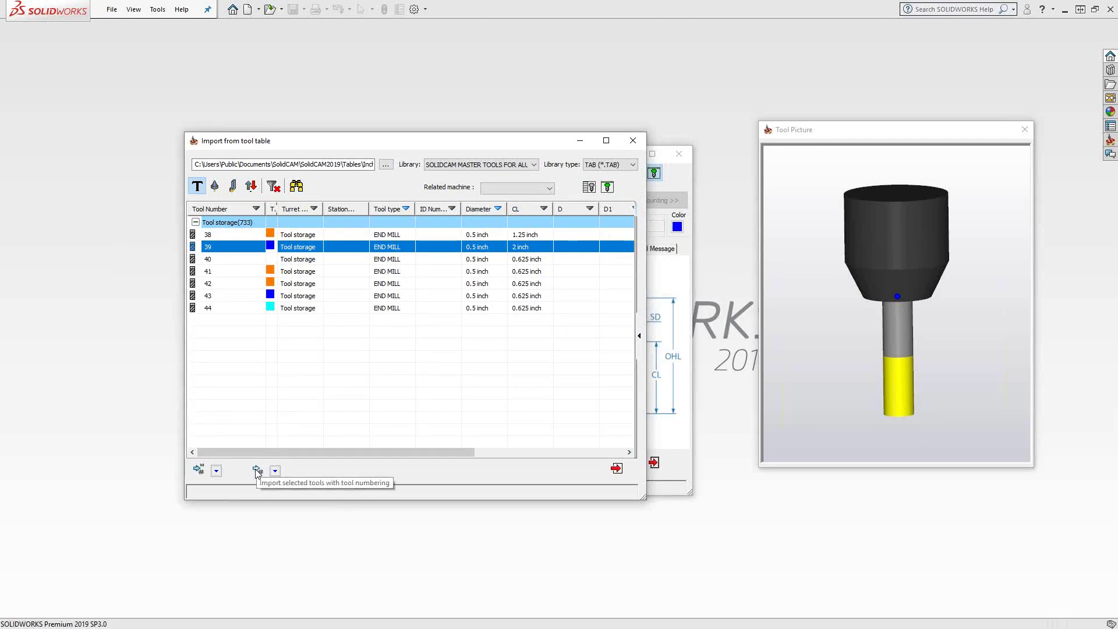
left_click(275, 470)
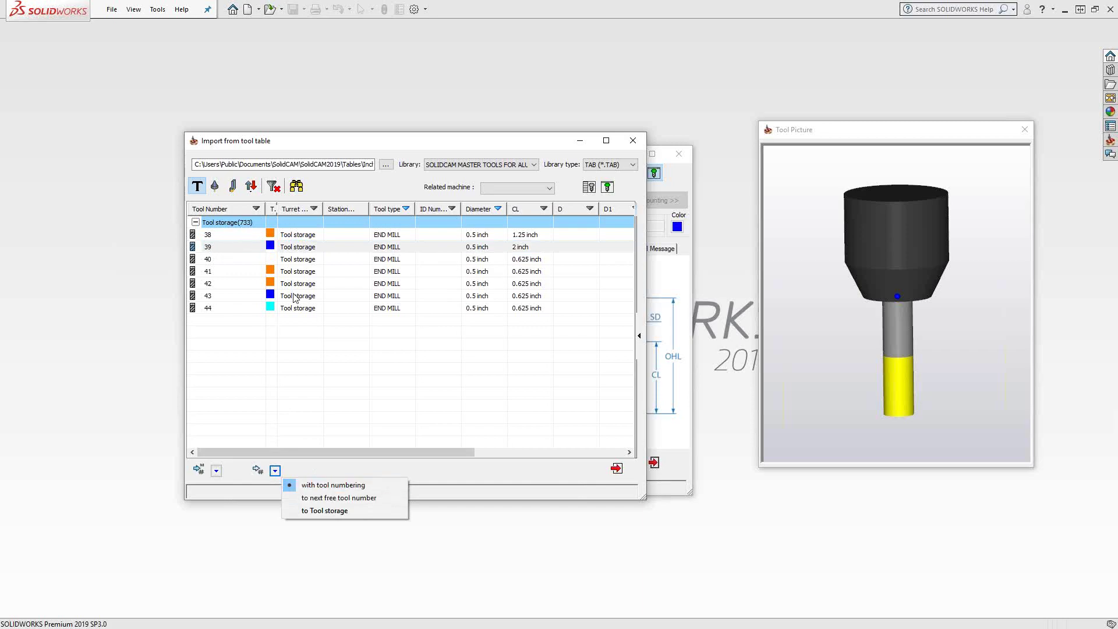
left_click_drag(373, 147, 348, 165)
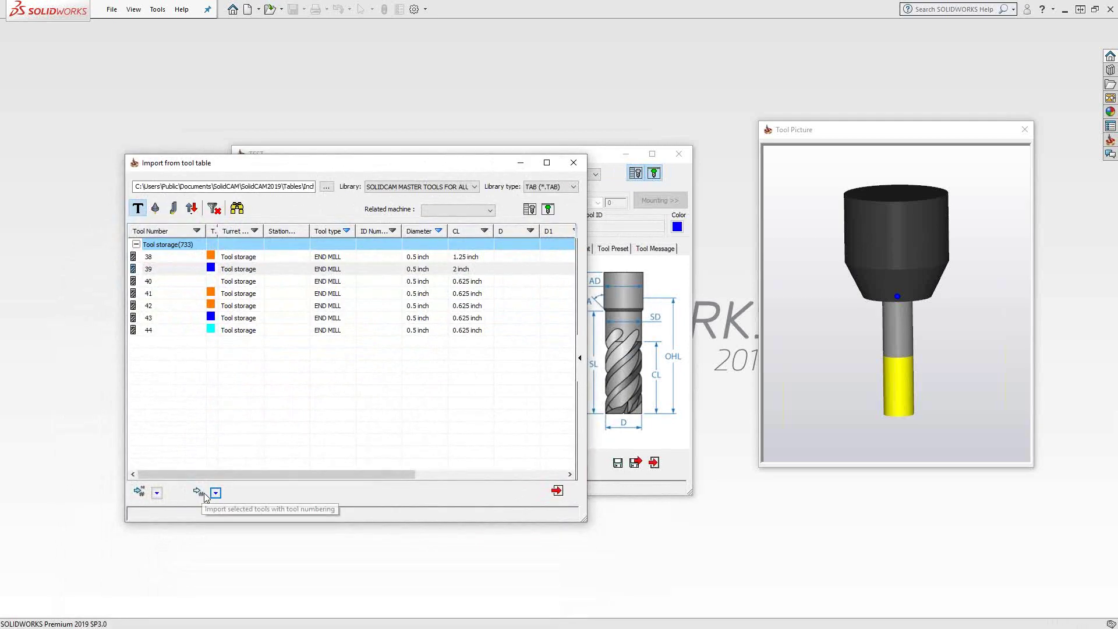
left_click(216, 493)
left_click(254, 521)
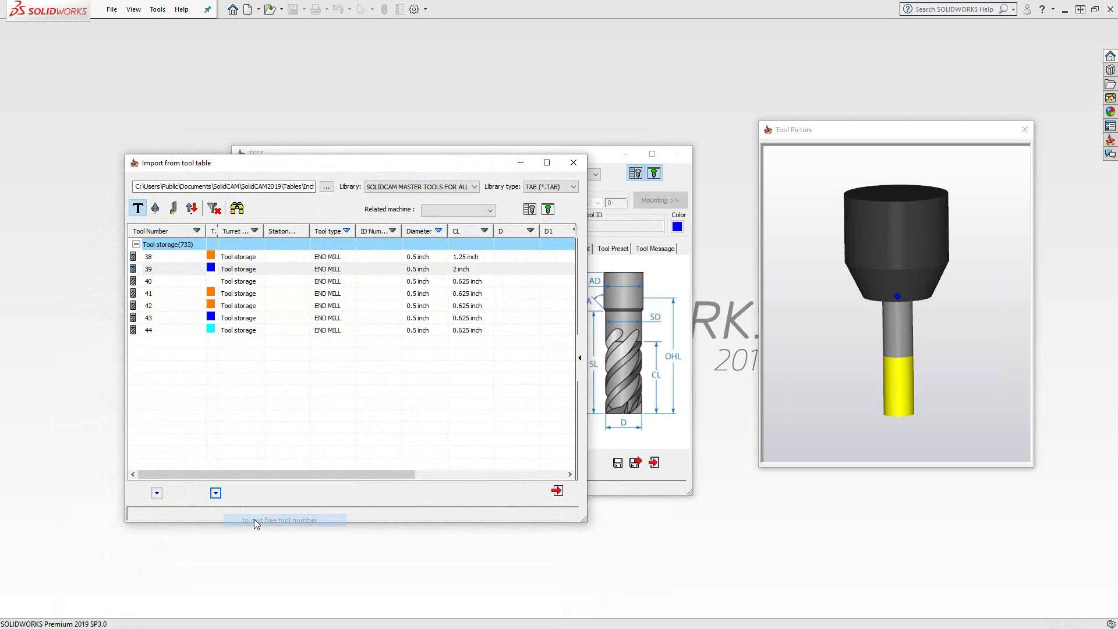
left_click_drag(324, 167, 320, 139)
left_click(256, 461)
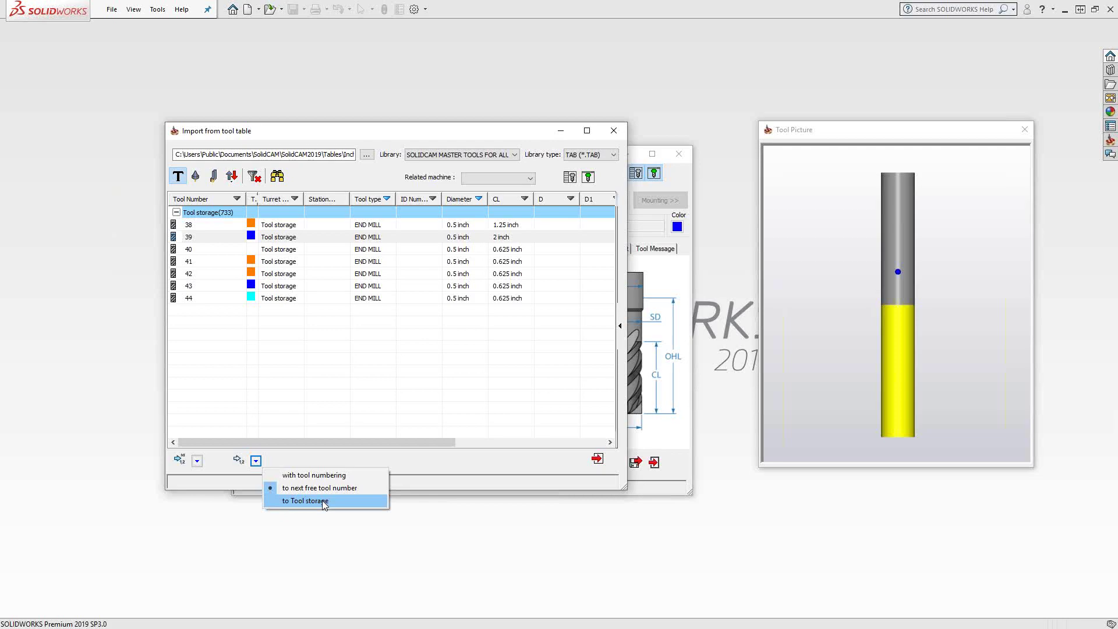
left_click(376, 470)
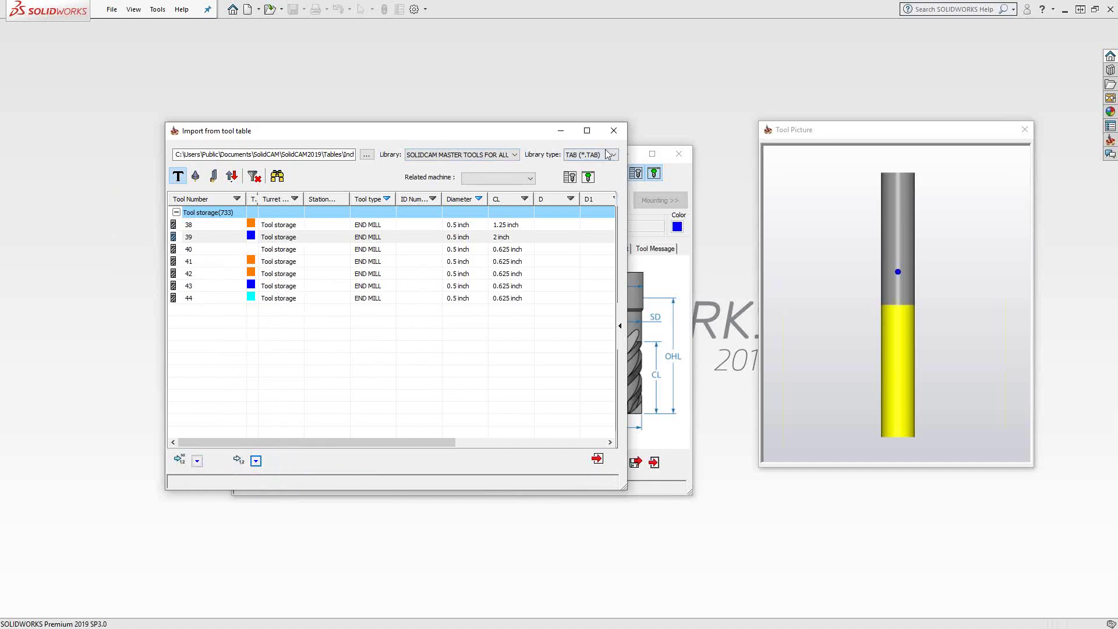
left_click(614, 131)
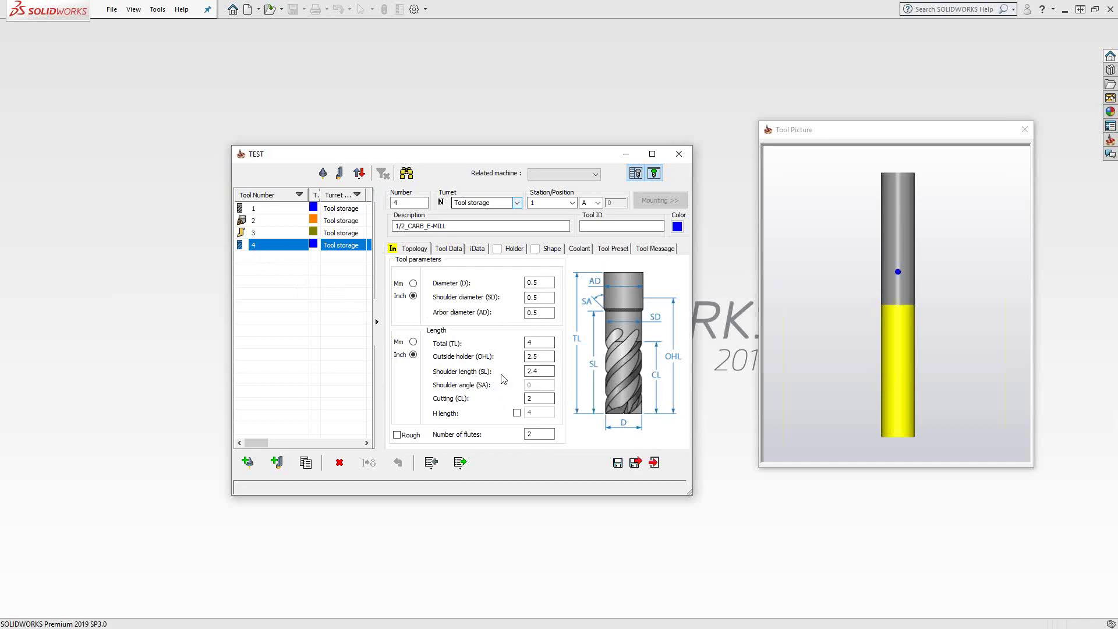
Step: Review the imported end mill's holder and topology data and the list of libraries available for import
left_click(505, 249)
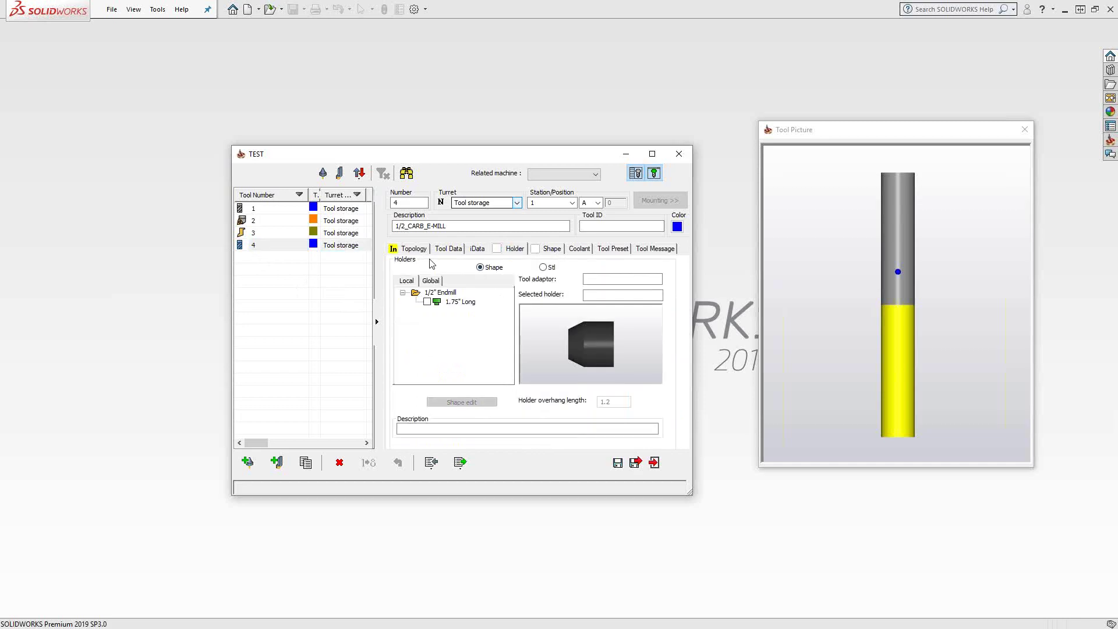
left_click(415, 249)
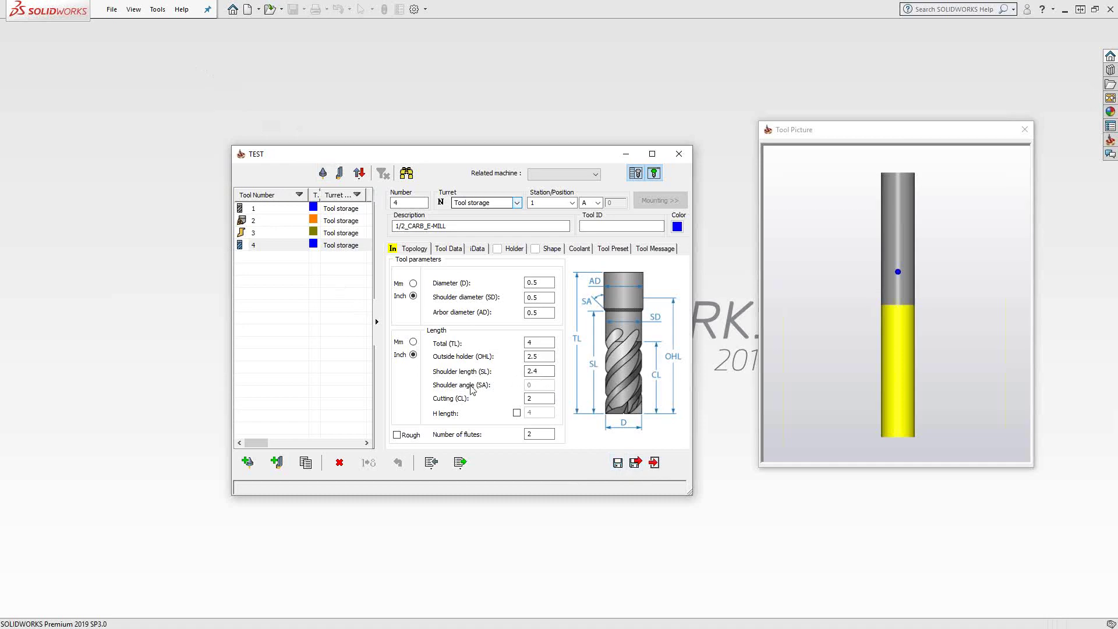
left_click(433, 464)
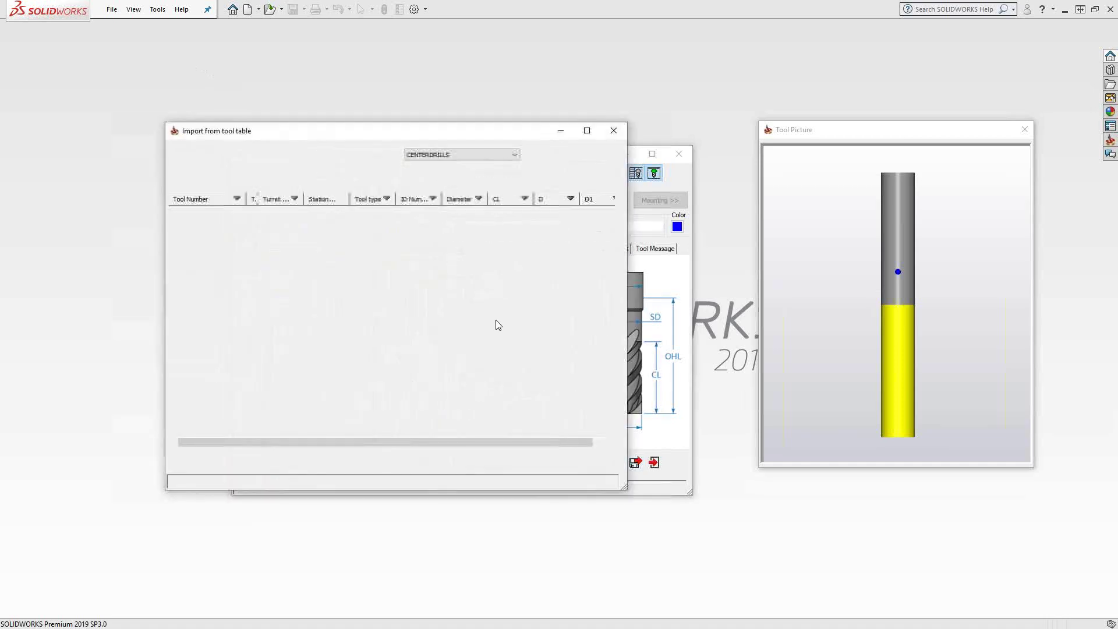
left_click(492, 155)
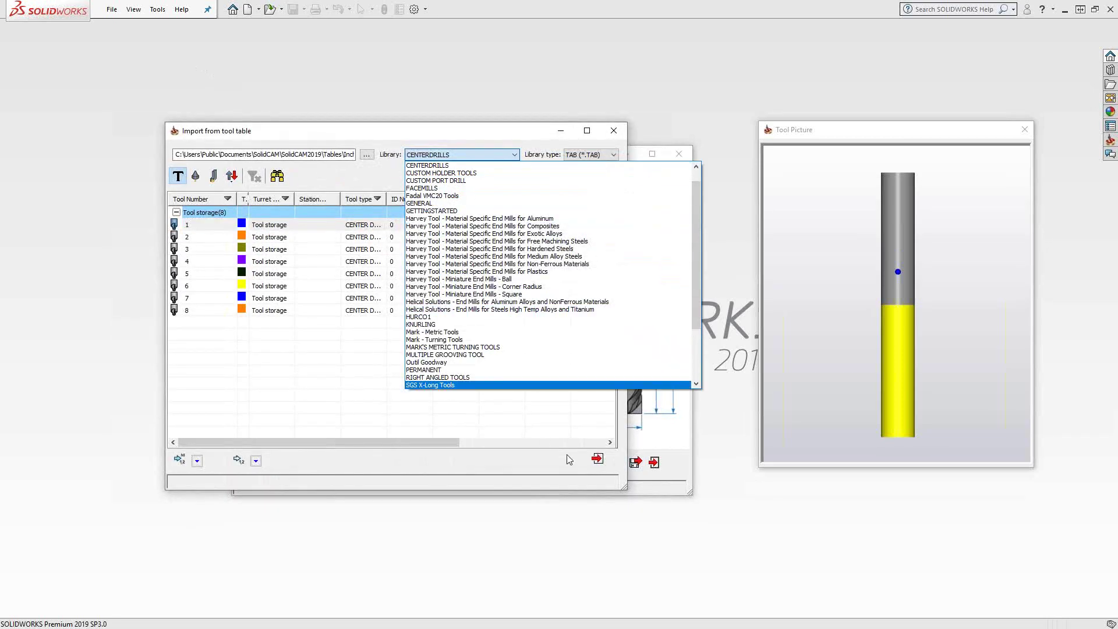
left_click(597, 460)
left_click(598, 460)
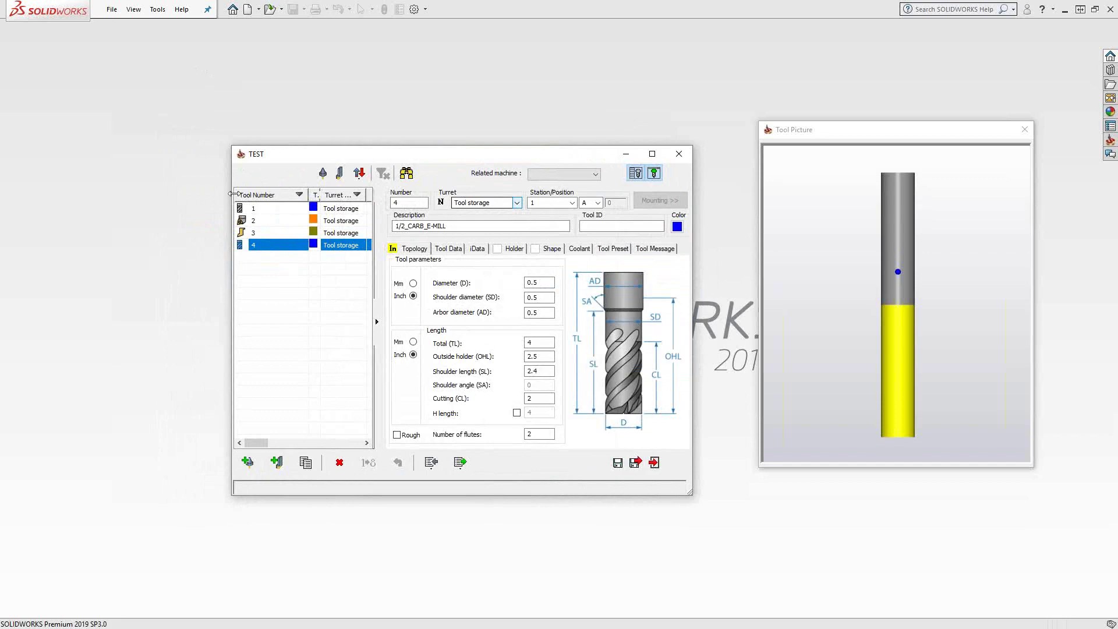
Step: Examine the Export Tool file types and destination folders, leaving without exporting
left_click(460, 464)
left_click(474, 480)
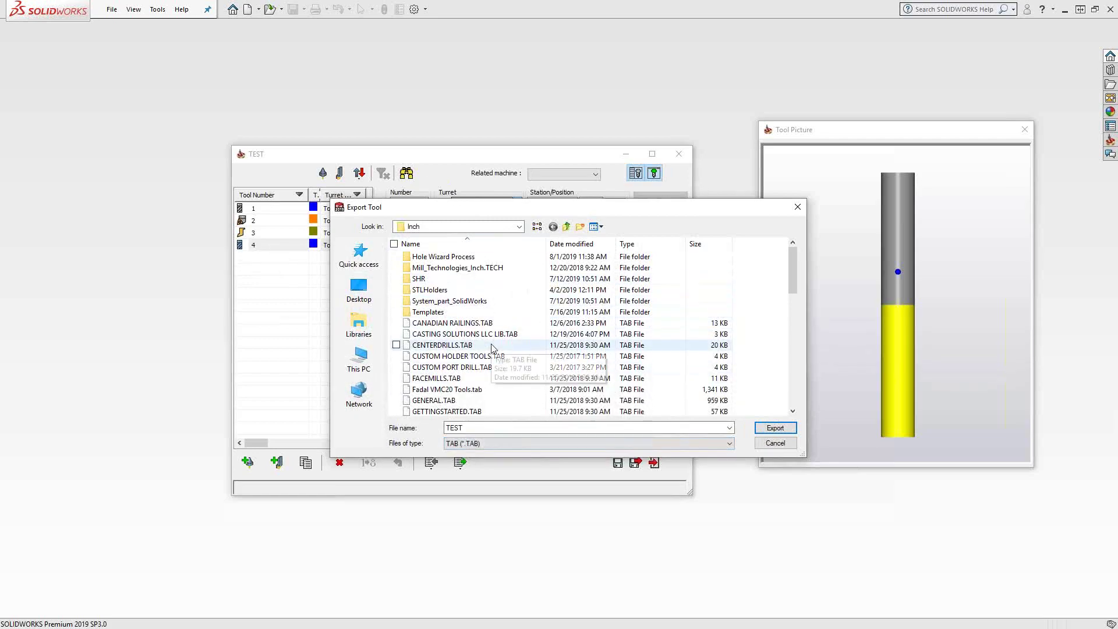
left_click(520, 228)
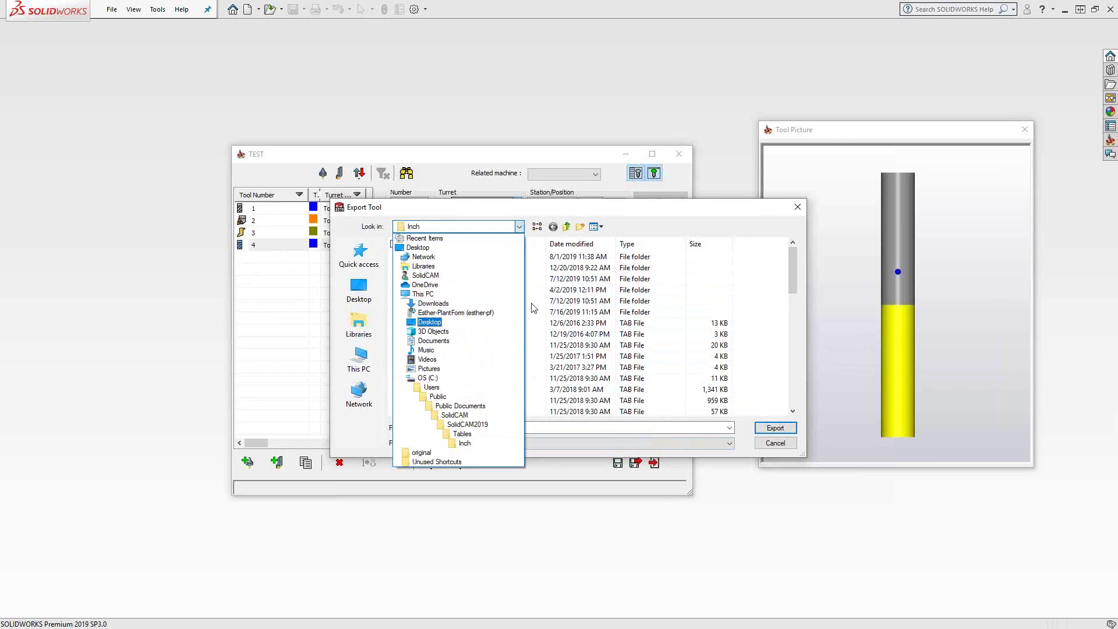
left_click(795, 209)
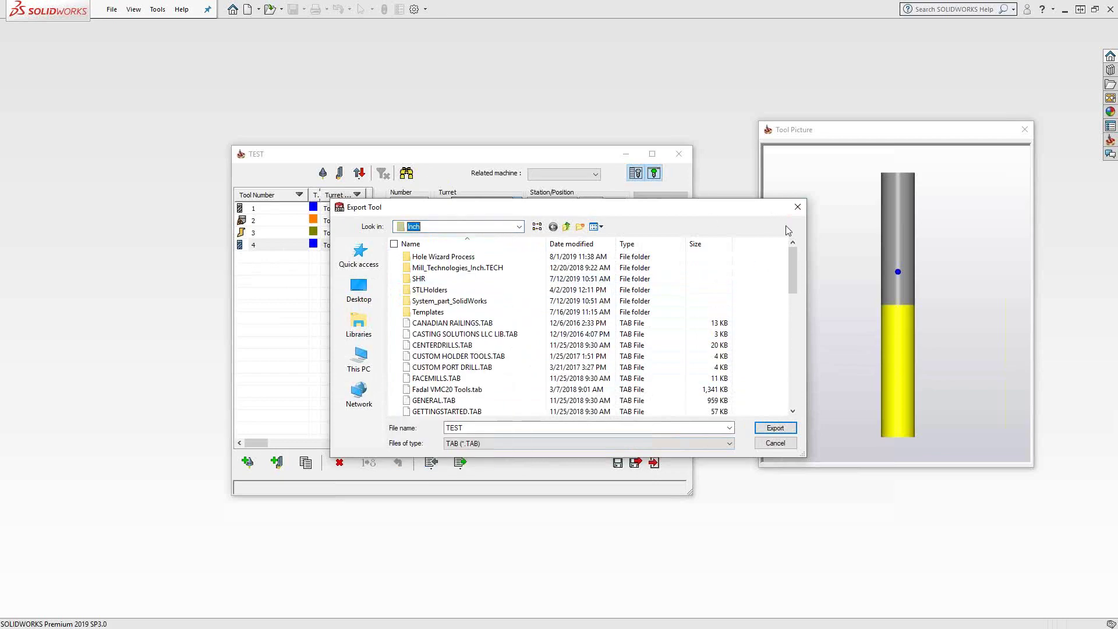
left_click(795, 208)
Step: Exit the TEST tool table without saving the changes
left_click(654, 463)
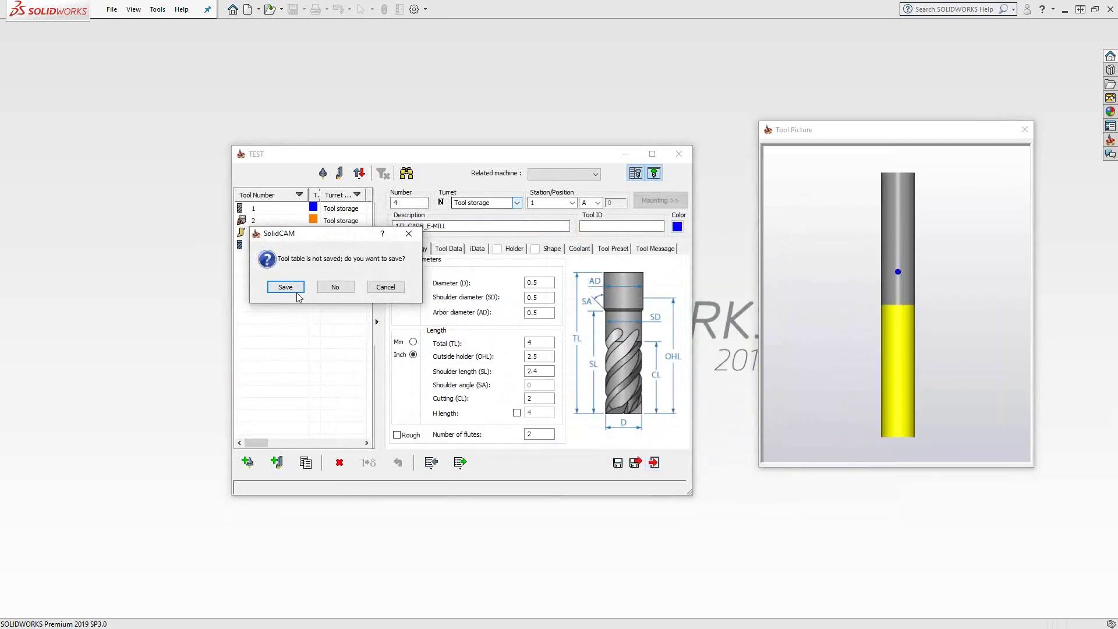
left_click(335, 287)
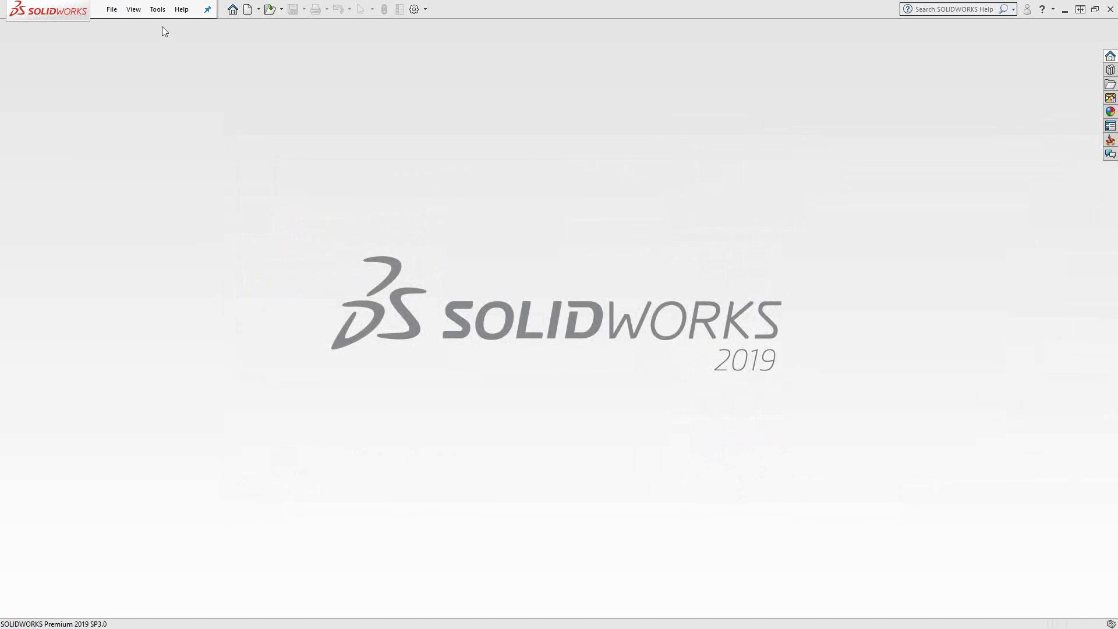